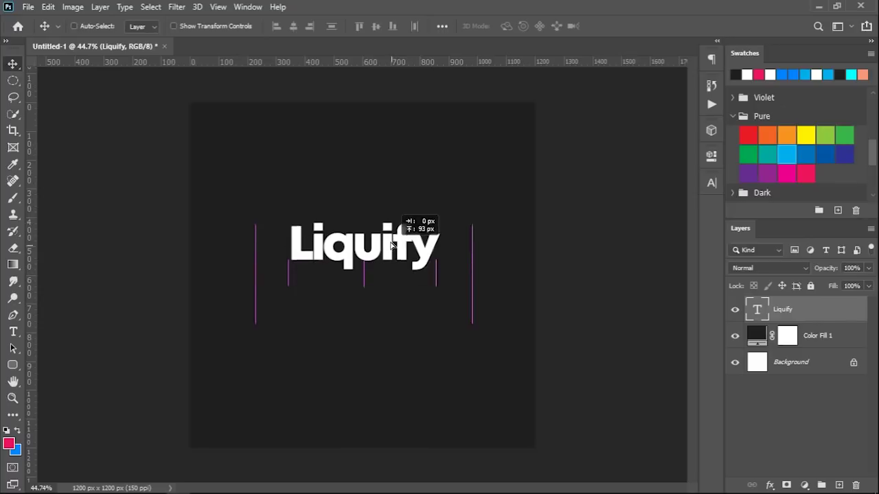
Step: Drag the white Liquify text higher up the dark canvas
left_click_drag(392, 240, 391, 204)
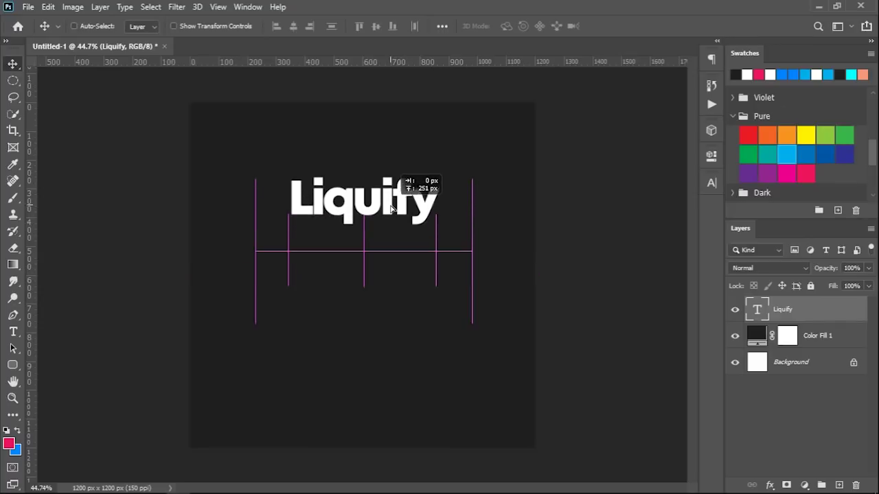
Step: Duplicate the Liquify text into five stacked copies and convert them to one smart object
left_click_drag(391, 205, 392, 351)
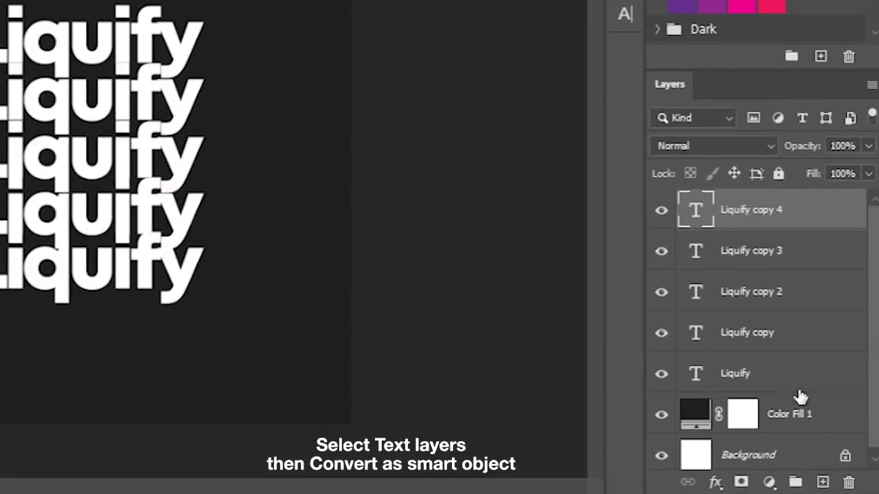
left_click(788, 383, "shift")
right_click(787, 382)
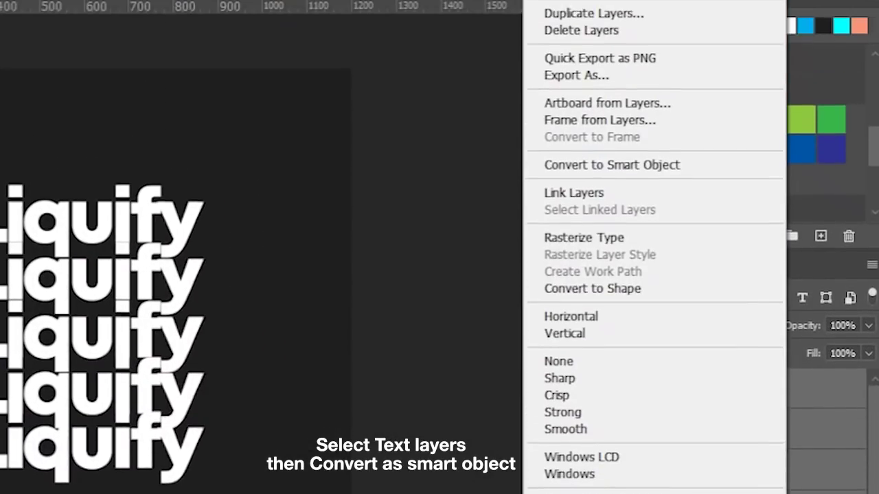
left_click(724, 183)
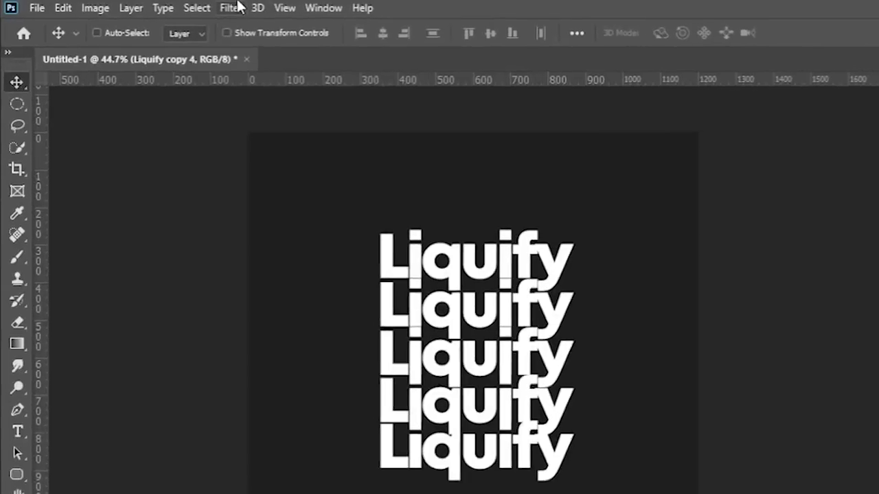
Step: With Filter > Liquify's Forward Warp brush, drip letters in the first three lines downward
left_click(182, 6)
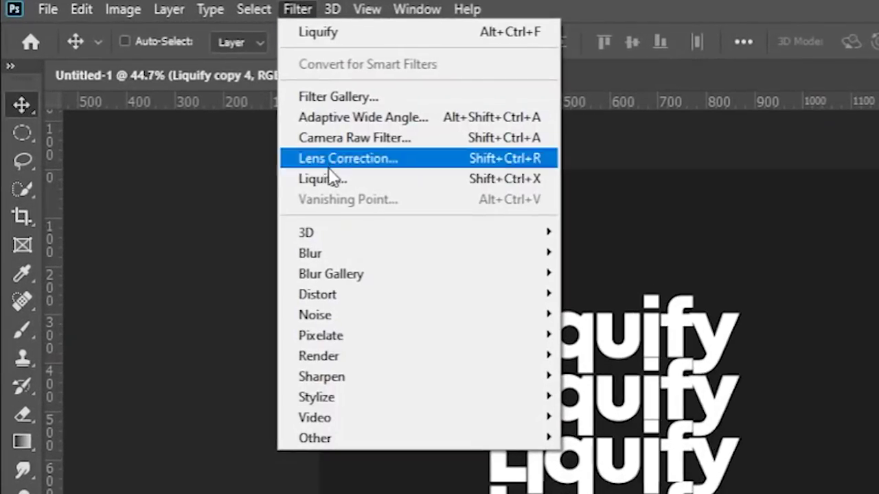
left_click(333, 179)
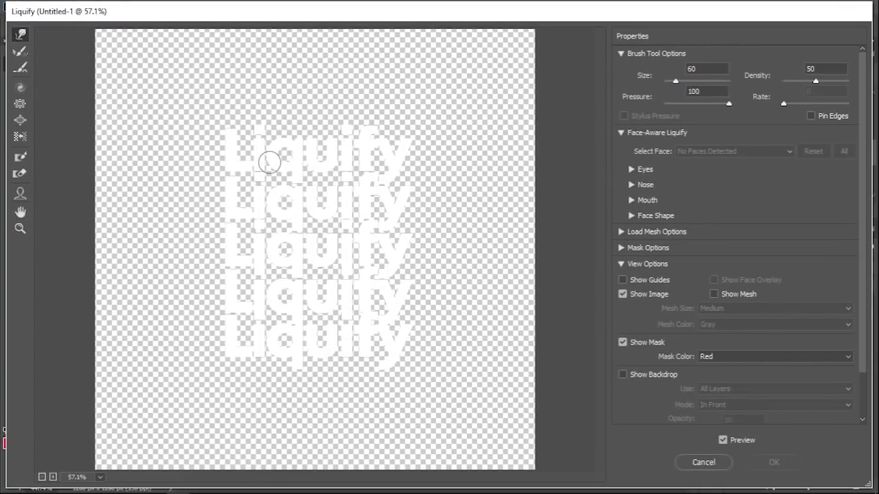
left_click_drag(269, 162, 269, 196)
left_click_drag(377, 163, 377, 197)
left_click_drag(243, 224, 251, 242)
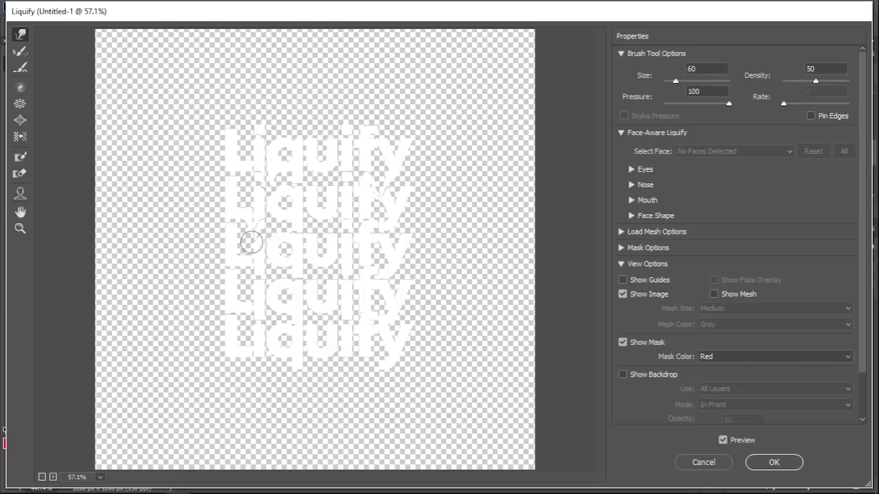
left_click_drag(321, 240, 317, 218)
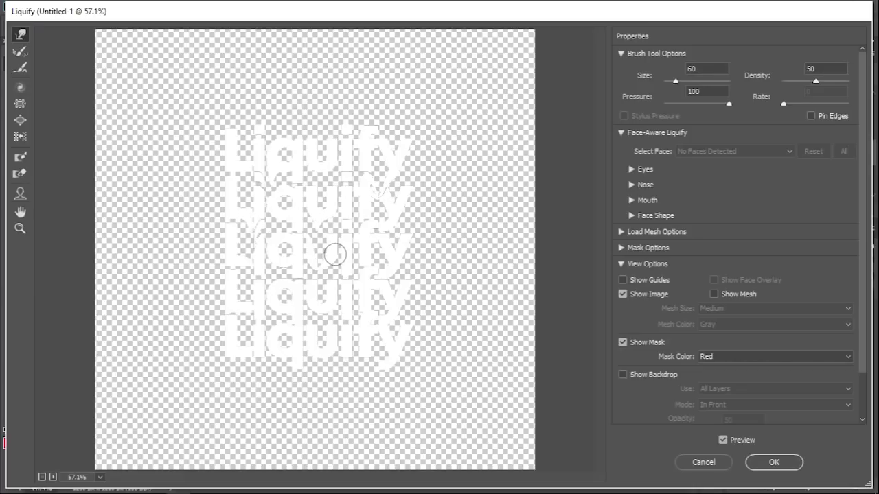
left_click_drag(378, 230, 376, 274)
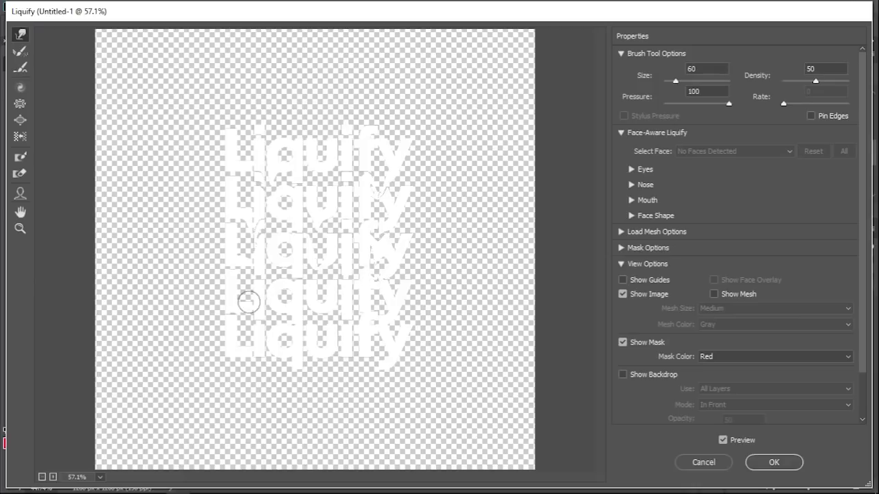
Step: Drip the fourth and fifth lines' letters downward and apply the Liquify smart filter
left_click_drag(251, 291, 251, 313)
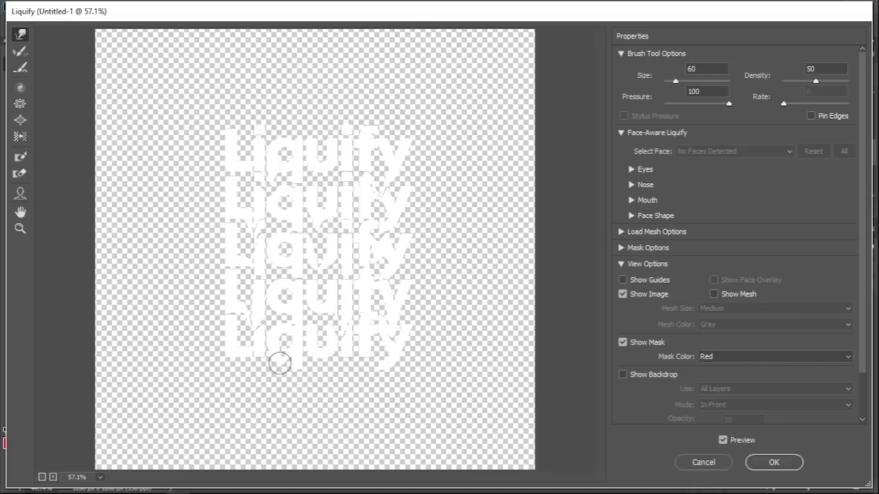
left_click_drag(293, 275, 291, 310)
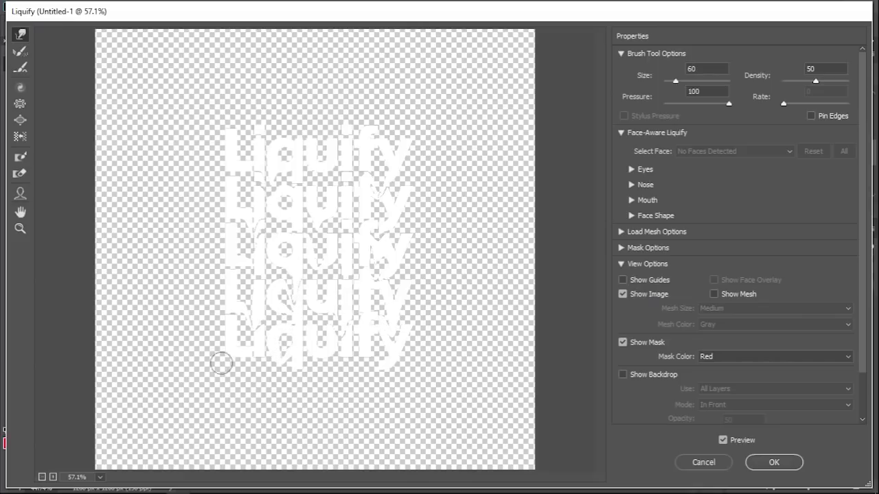
left_click_drag(230, 354, 231, 376)
left_click_drag(315, 349, 314, 364)
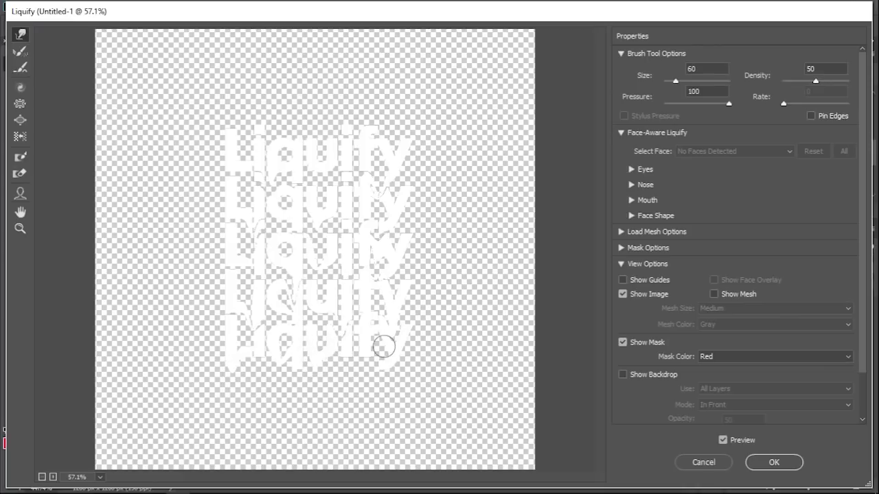
left_click_drag(377, 339, 381, 373)
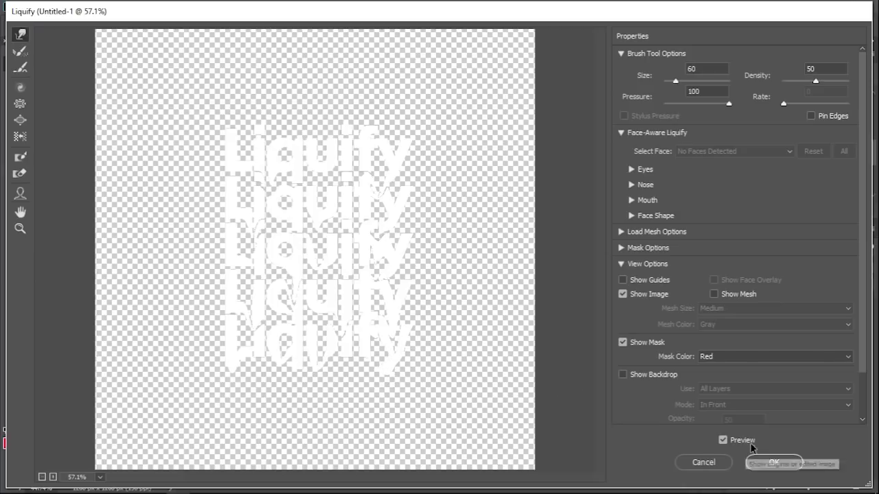
left_click(768, 463)
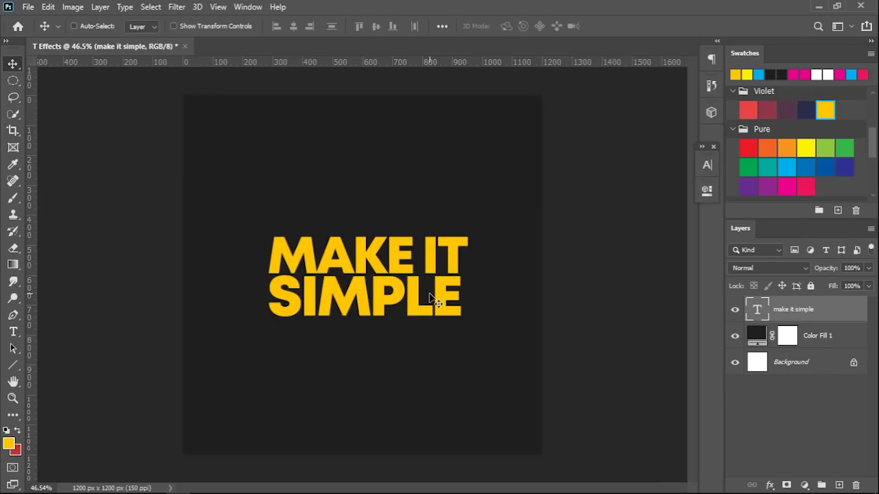
Step: Give MAKE IT SIMPLE a 5 px yellow outside stroke with 0% fill, then move it up
double_click(841, 316)
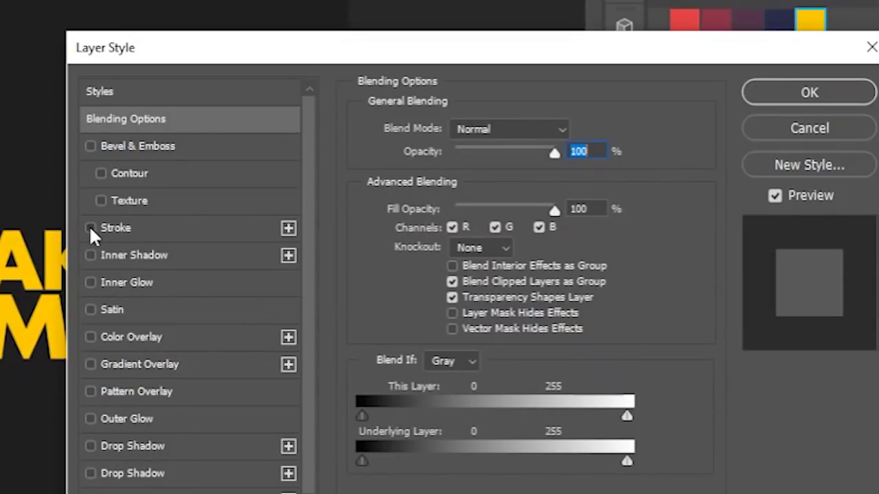
left_click(90, 227)
left_click(144, 234)
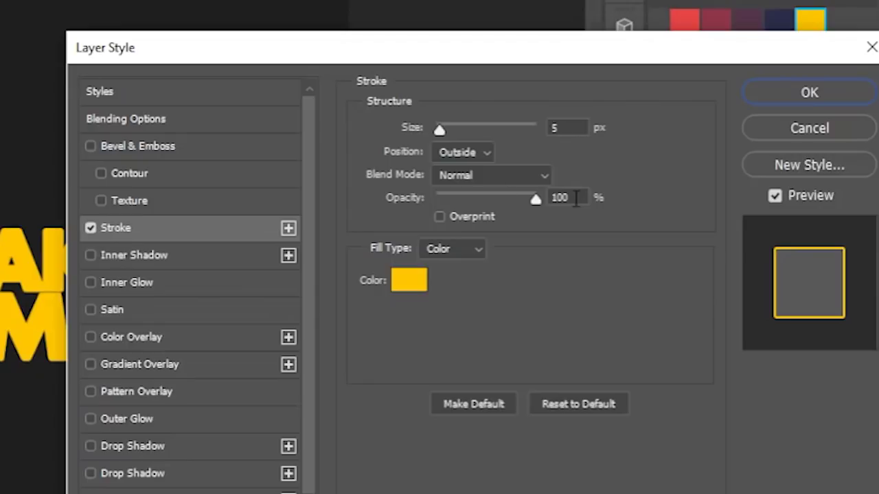
left_click(231, 118)
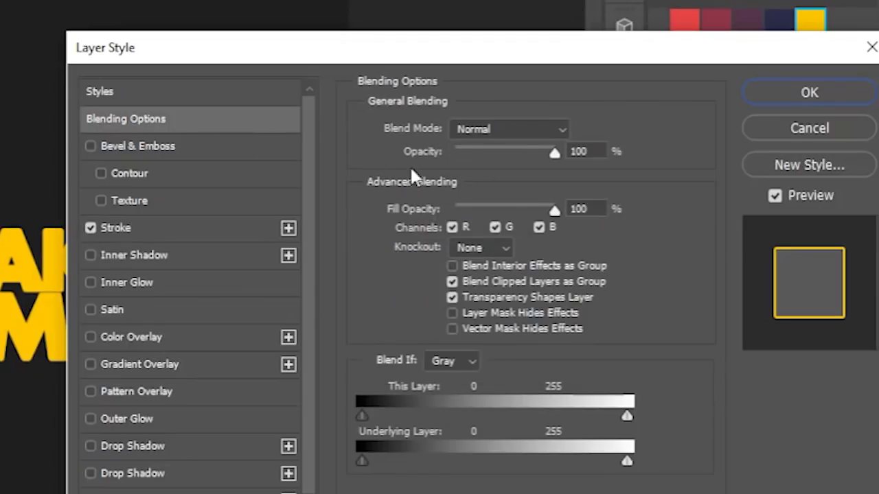
left_click_drag(554, 211, 408, 209)
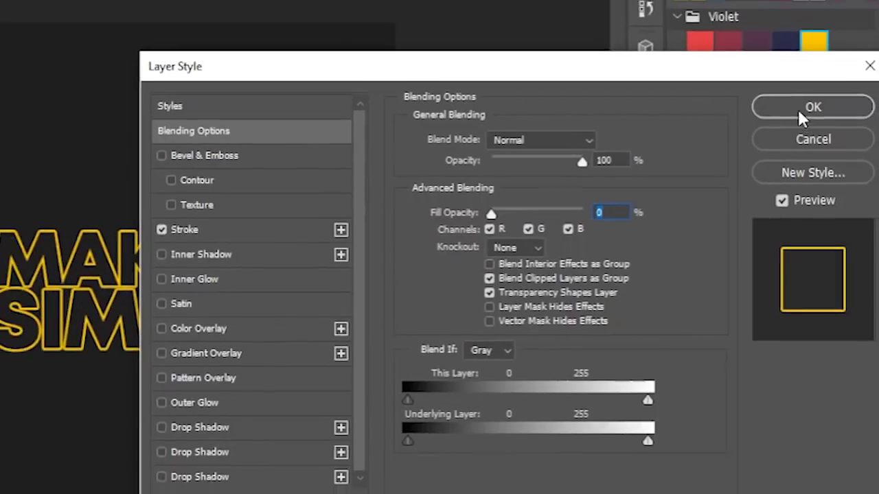
left_click(807, 97)
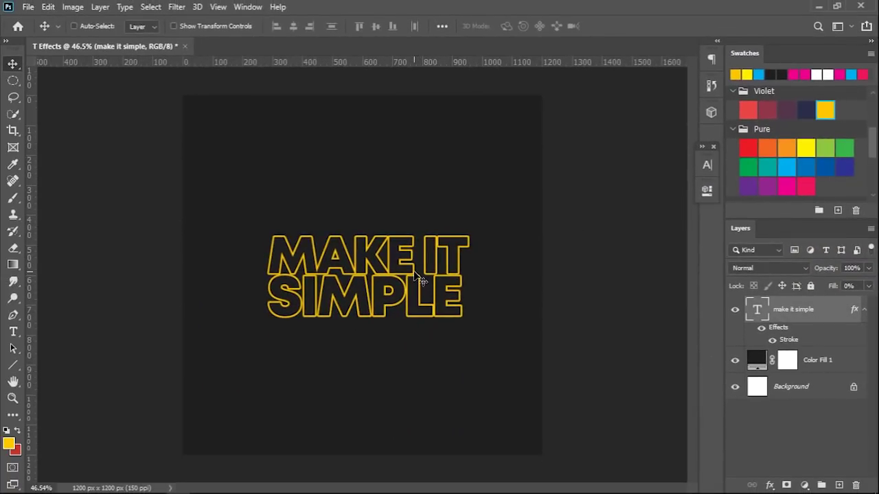
mouse_move(415, 272)
left_mouse_down()
mouse_move(406, 197)
mouse_move(410, 282)
left_mouse_up()
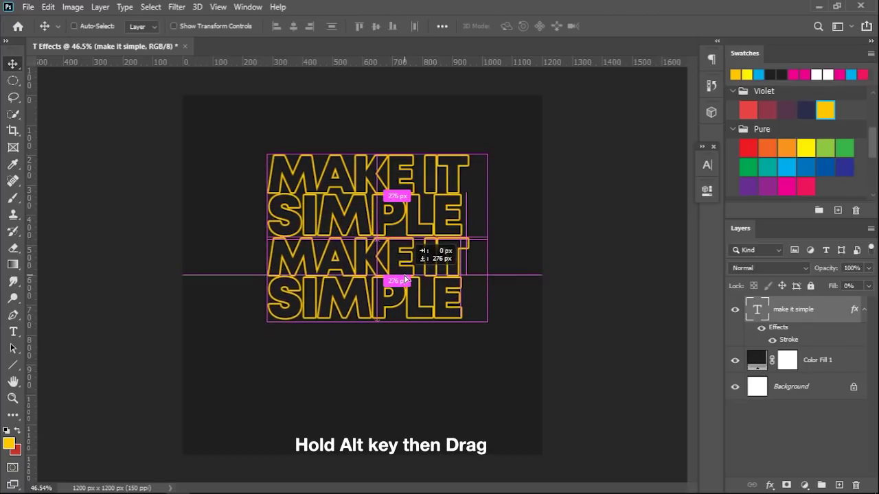
Step: Stack three copies of the outlined MAKE IT SIMPLE text and merge them into a smart object
left_click_drag(409, 282, 399, 357, "alt")
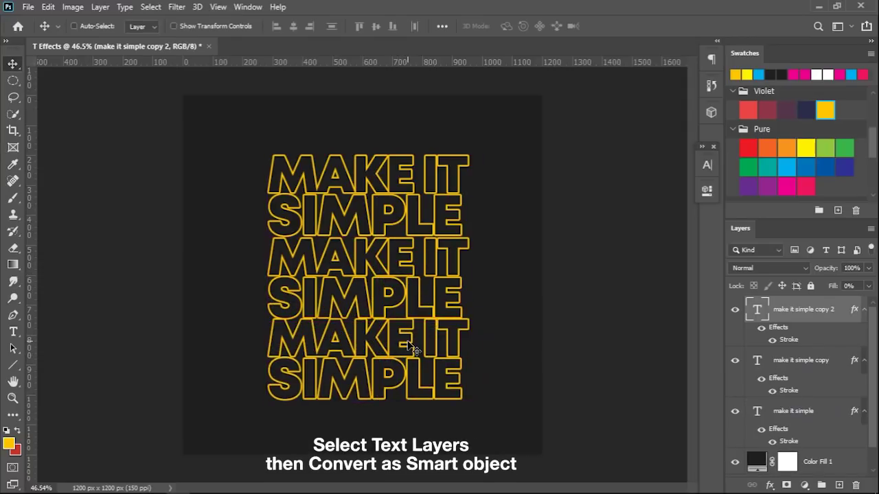
left_click(815, 411, "shift")
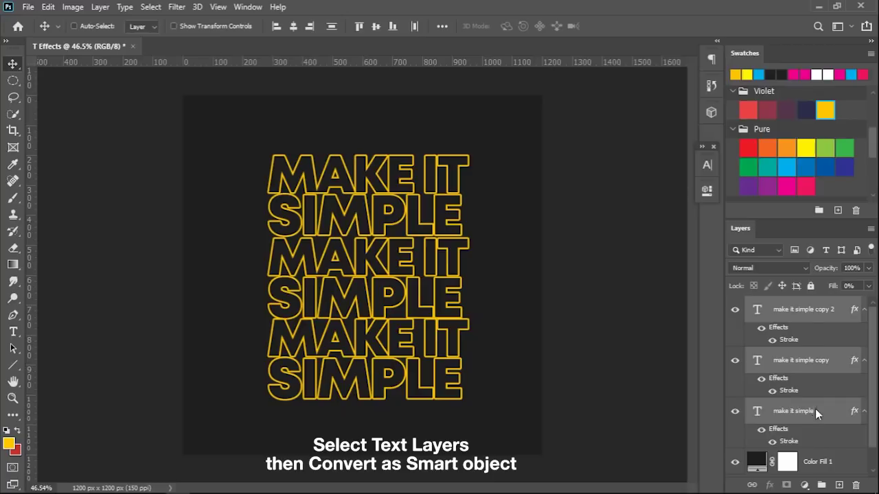
right_click(815, 412)
left_click(760, 165)
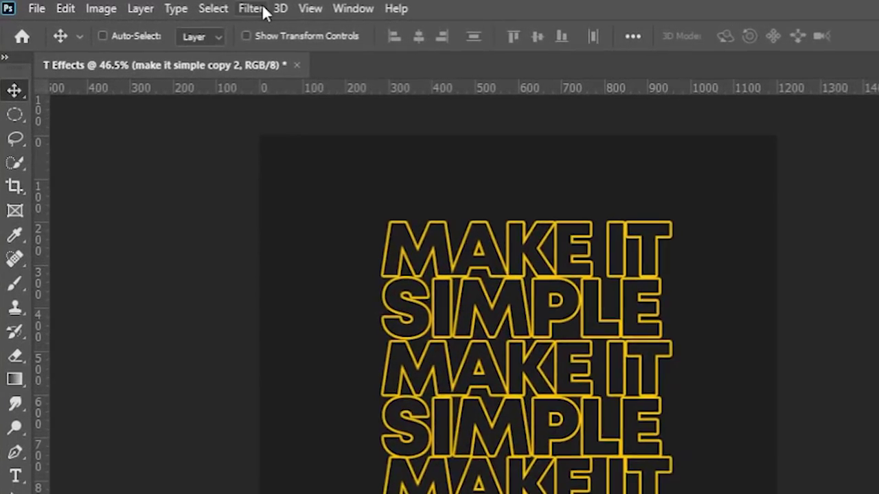
Step: Apply a Twirl distortion with a 50° angle to the stacked outline text
left_click(257, 7)
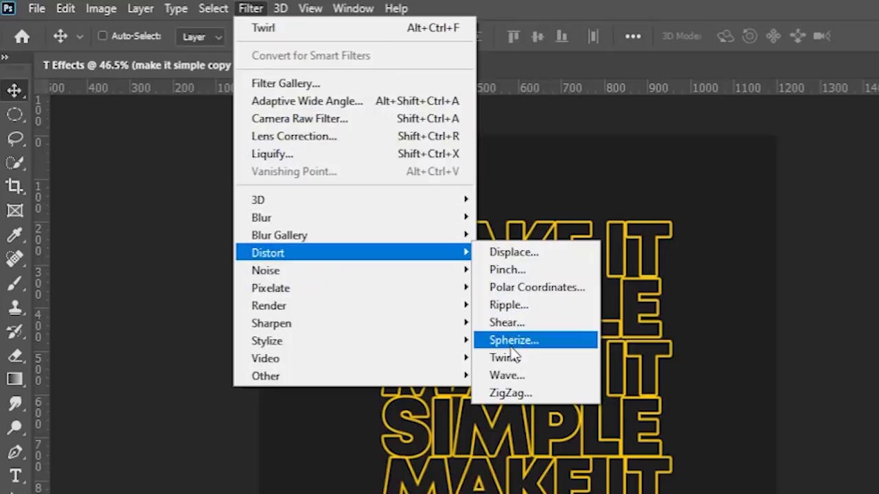
mouse_move(268, 253)
left_click(505, 357)
left_click(432, 278)
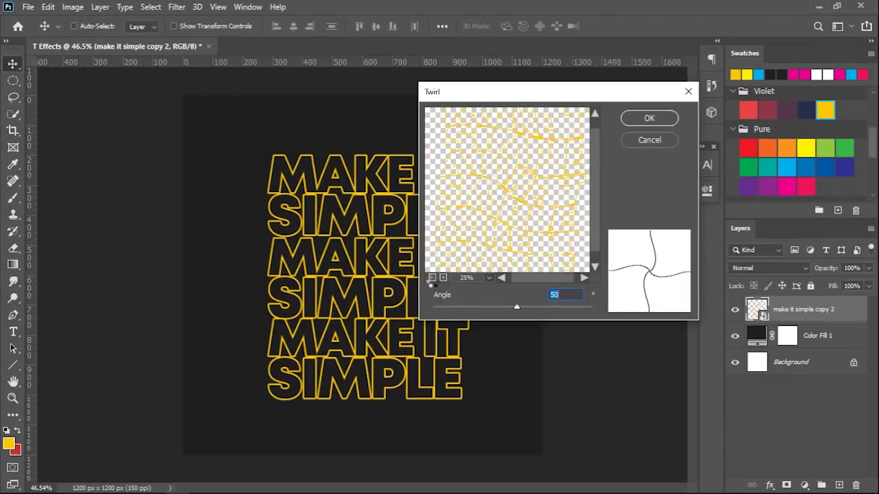
mouse_move(524, 306)
left_mouse_down()
mouse_move(478, 307)
mouse_move(508, 307)
left_mouse_up()
double_click(553, 293)
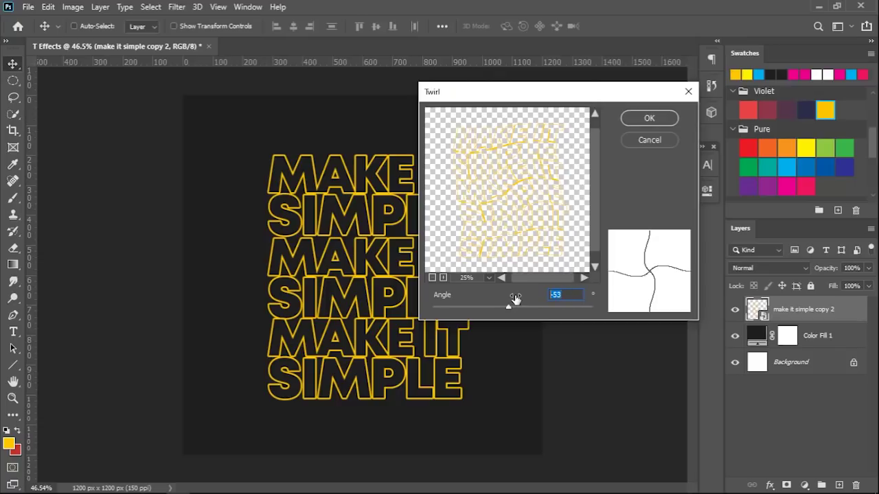
type("50")
left_click(638, 118)
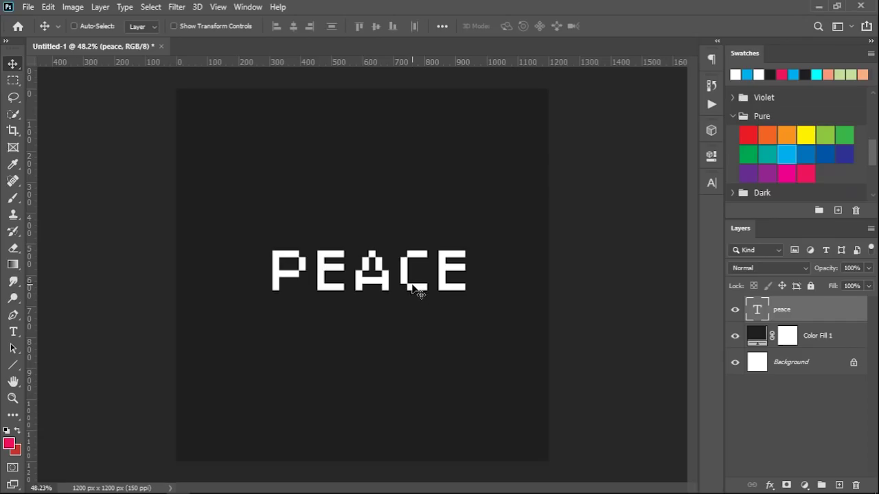
Step: Open the layer style settings for the white PEACE text layer
double_click(851, 315)
Step: Set the PEACE fill opacity to 0 and add a 2 px white outside stroke
left_click_drag(337, 137, 732, 121)
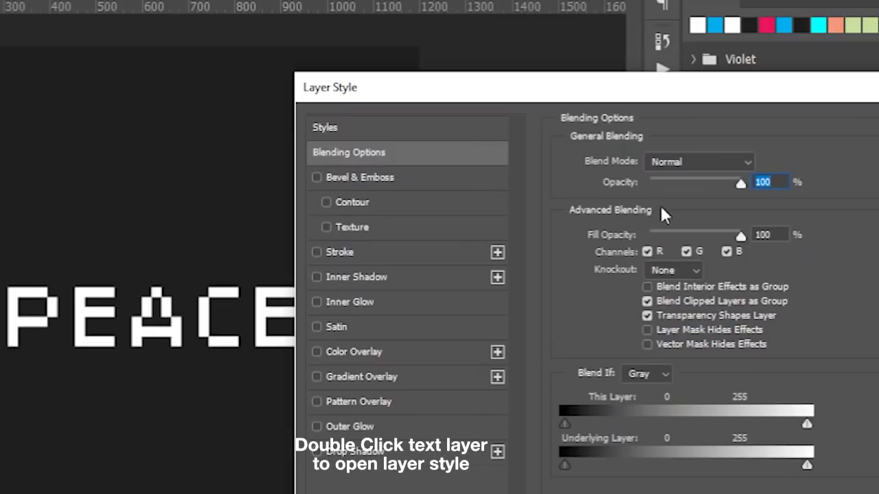
key("Tab")
type("0")
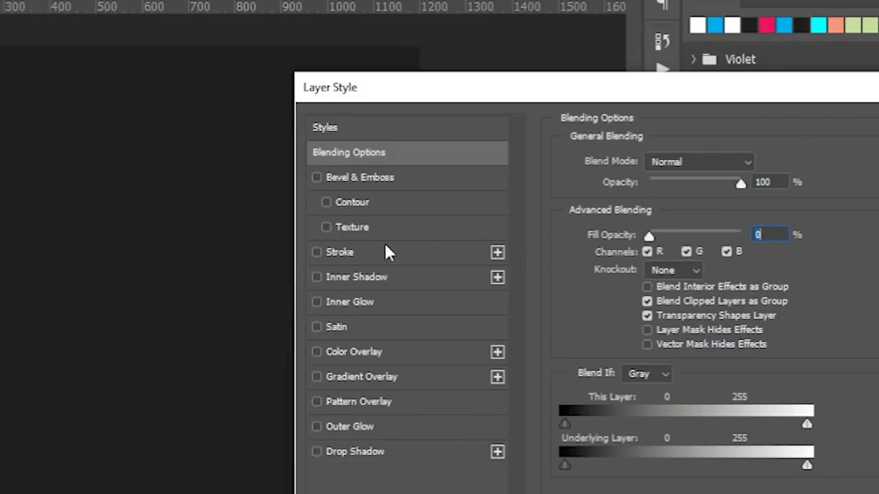
left_click(383, 253)
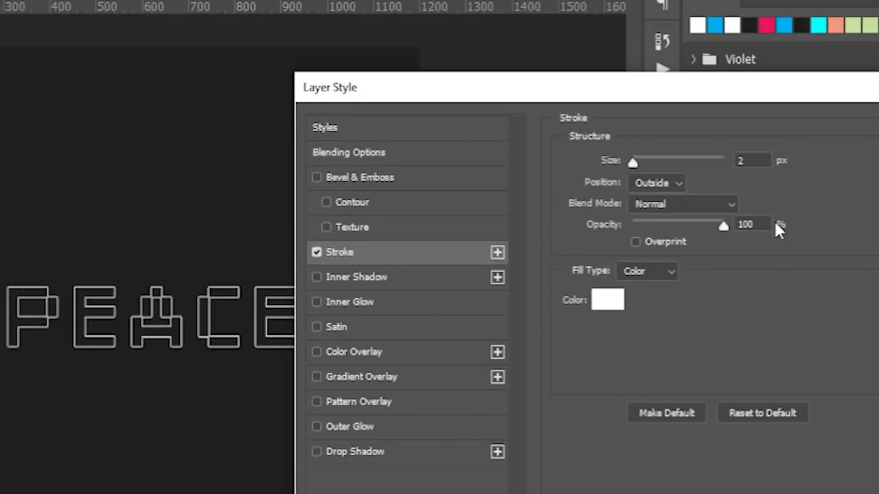
Step: Add a pink inner glow and a Screen outer glow at 60% opacity, 10 px size
left_click_drag(782, 98, 678, 98)
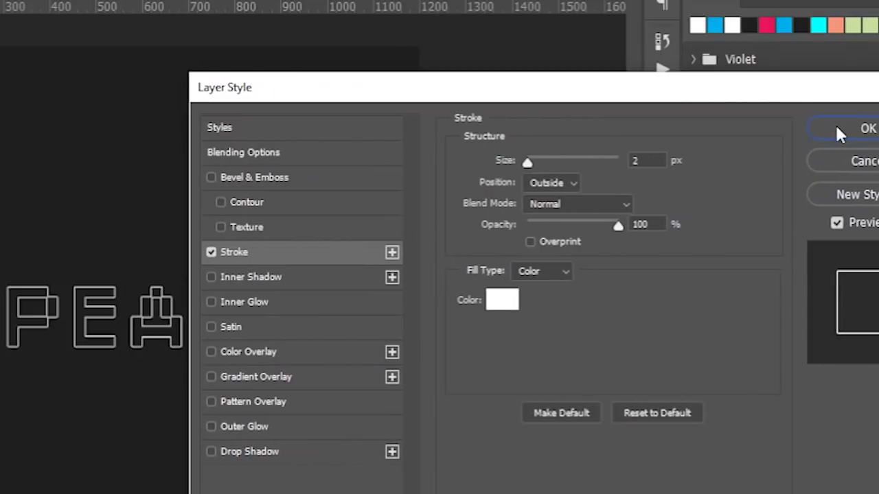
left_click(297, 306)
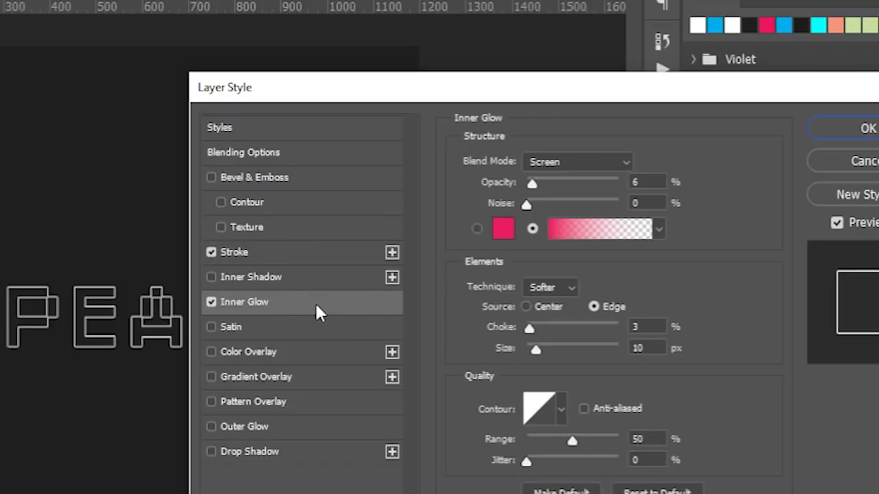
double_click(644, 183)
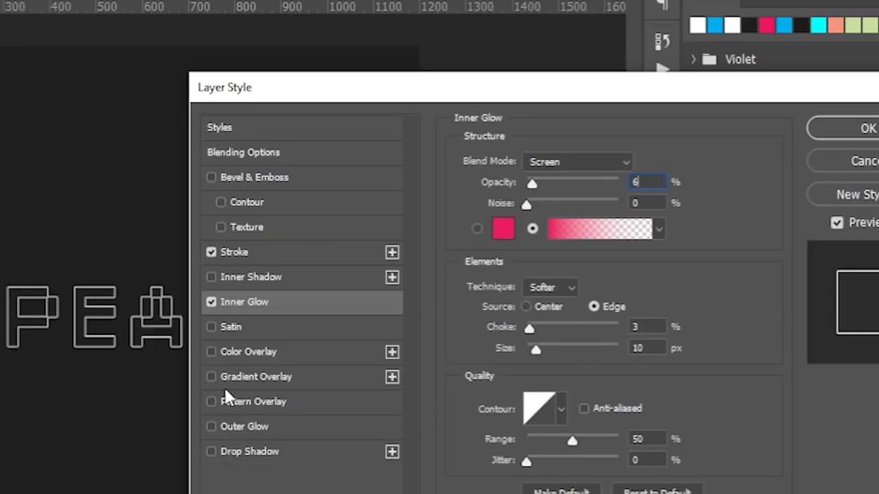
left_click(212, 427)
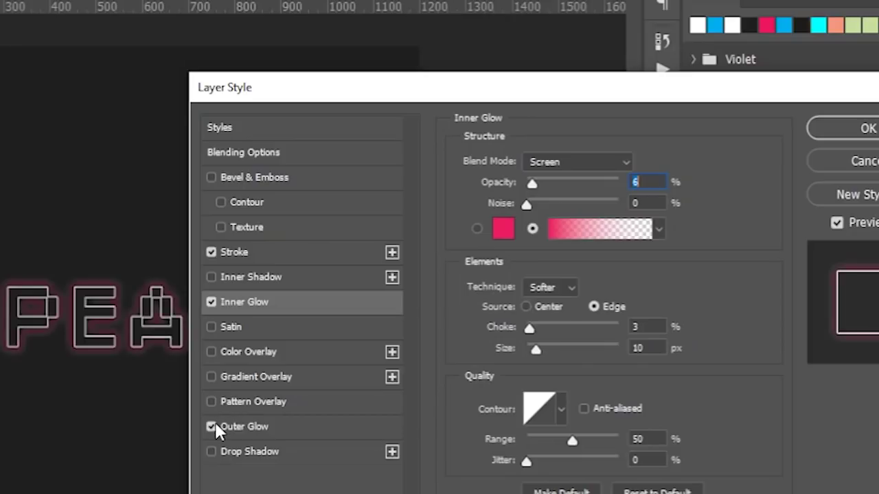
left_click(280, 427)
left_click_drag(546, 182, 583, 181)
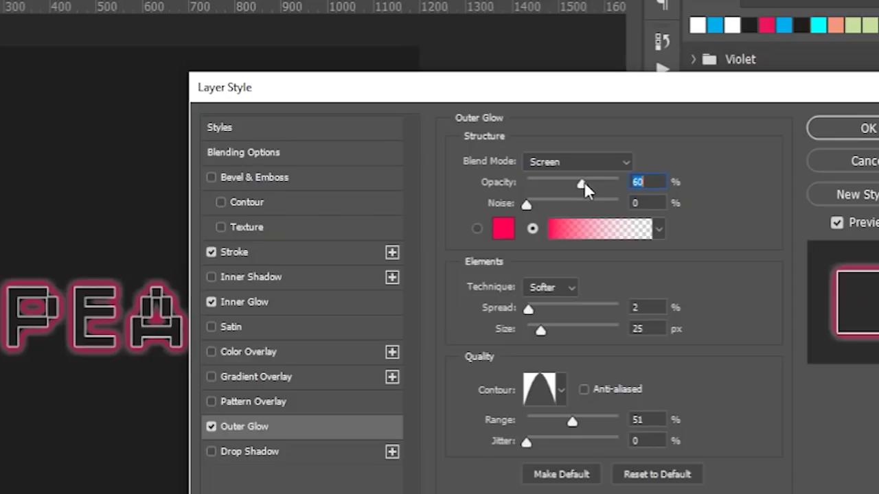
left_click_drag(541, 331, 537, 328)
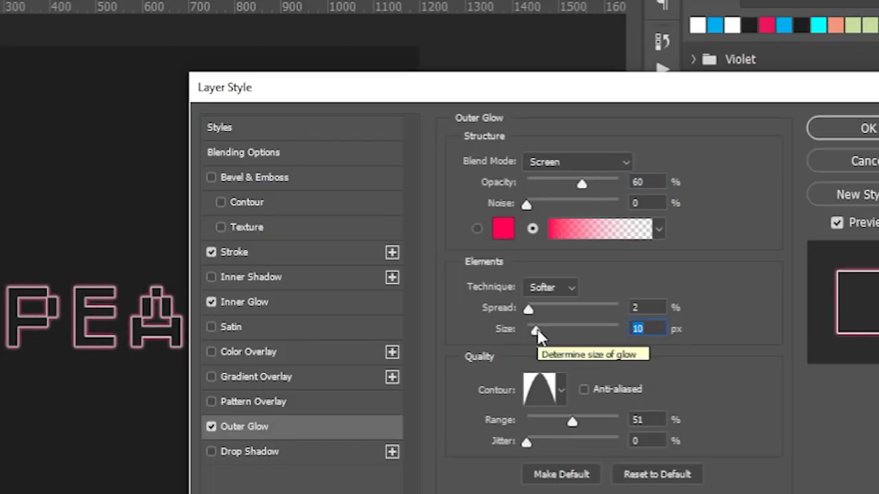
left_click(849, 130)
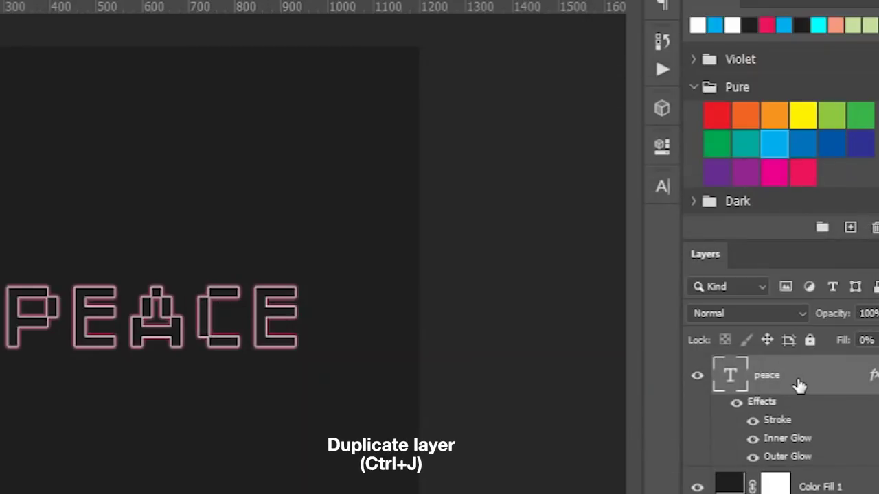
Step: Duplicate the PEACE layer and remove the white stroke from the copy
key("ctrl+j")
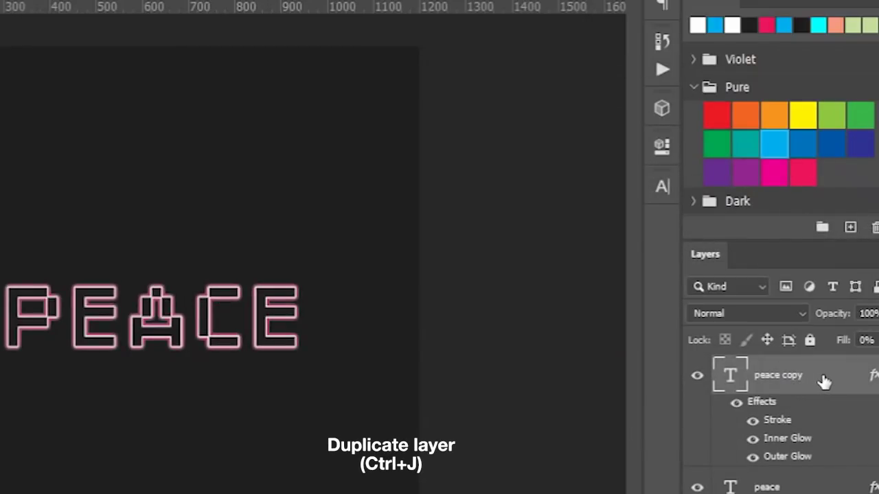
double_click(826, 382)
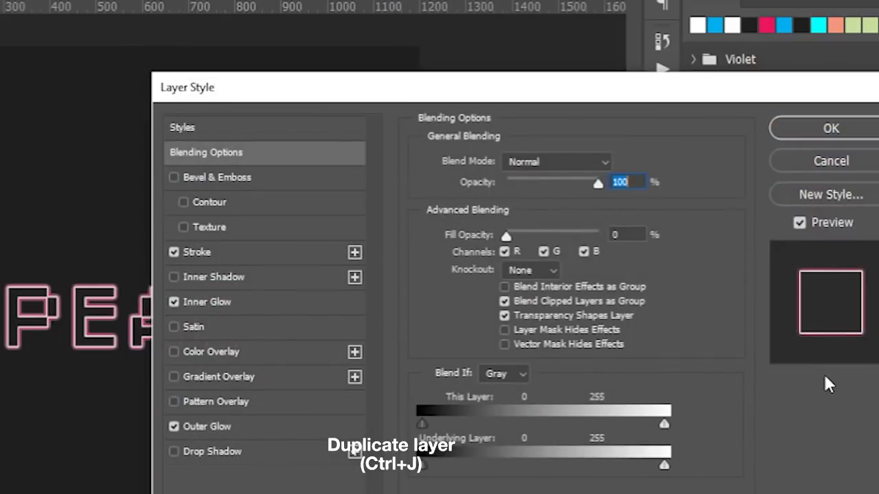
left_click(289, 256)
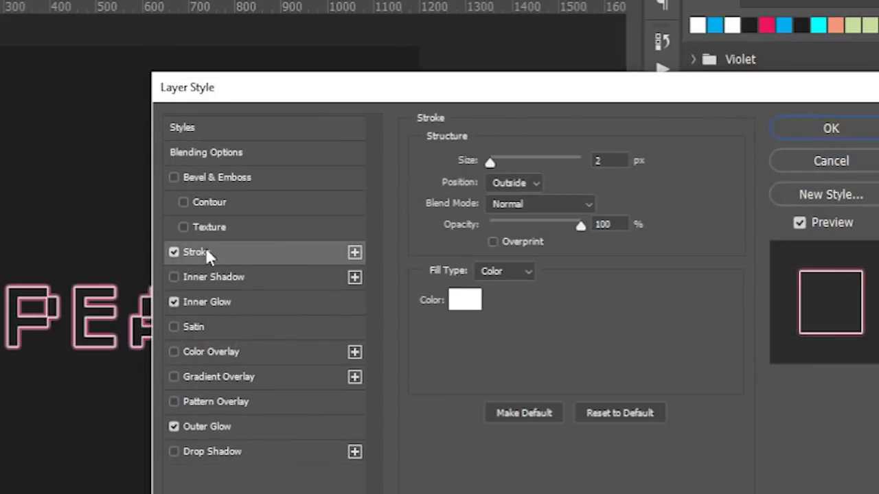
left_click(176, 251)
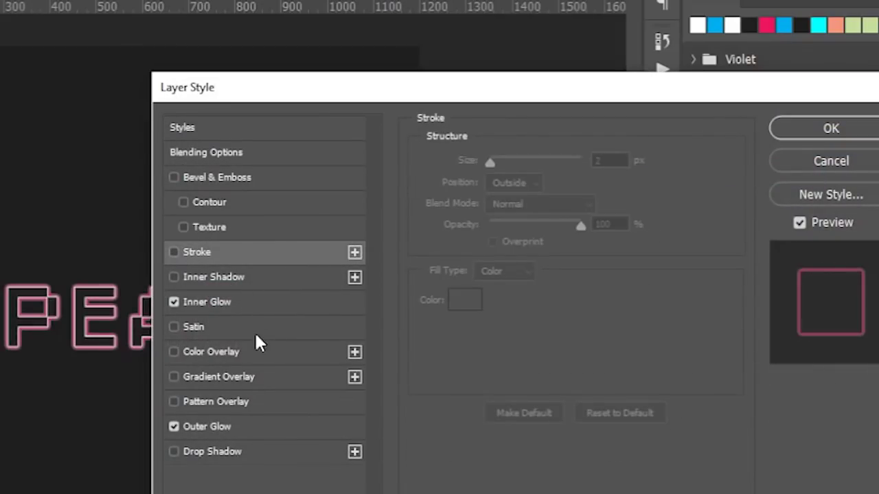
Step: Set the copy's outer glow to 20 px size at 40% opacity
left_click(253, 428)
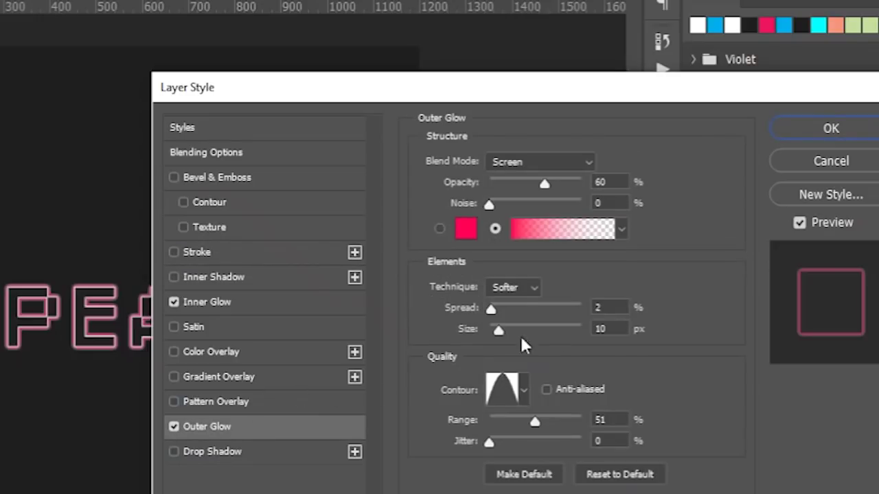
left_click(604, 328)
key("Up")
key("Up")
key("Up")
key("Up")
key("Up")
key("Up")
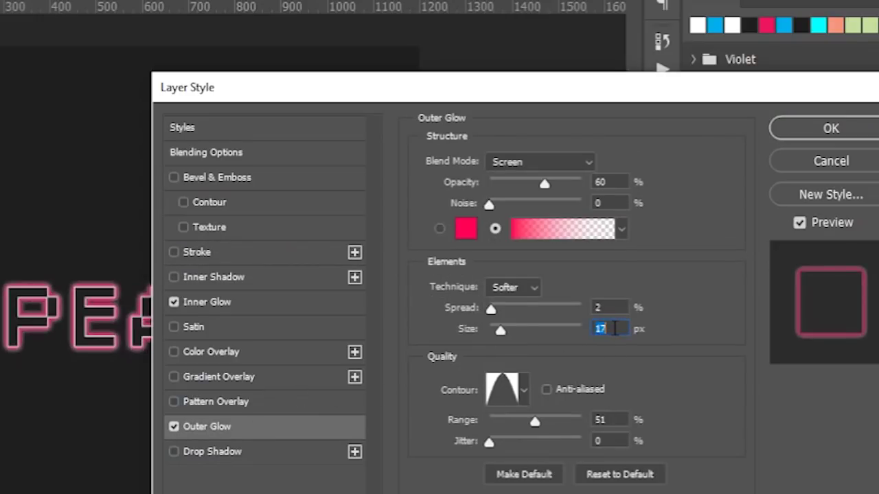
key("Up")
key("Up")
key("Up")
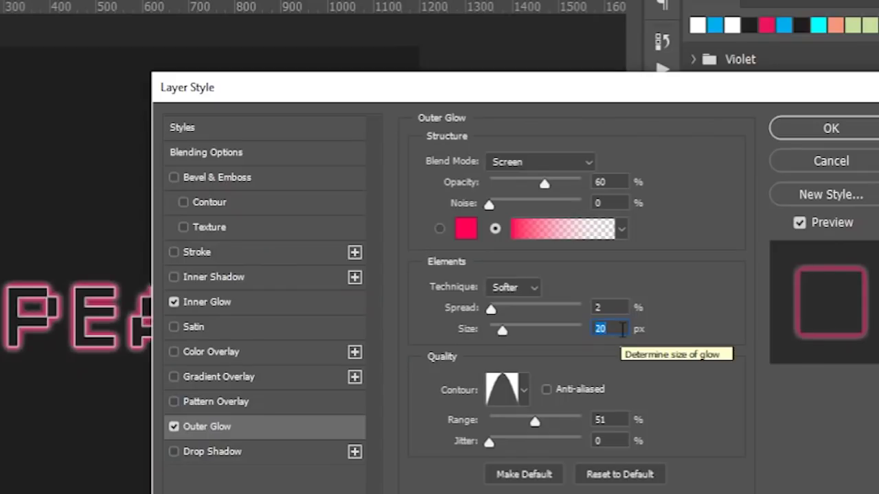
left_click(617, 182)
key("Down")
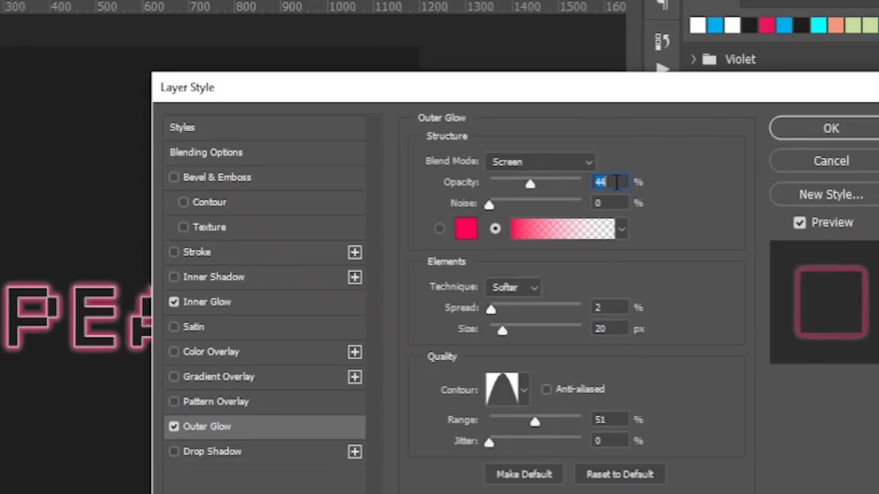
key("Down")
key("Down")
key("Down")
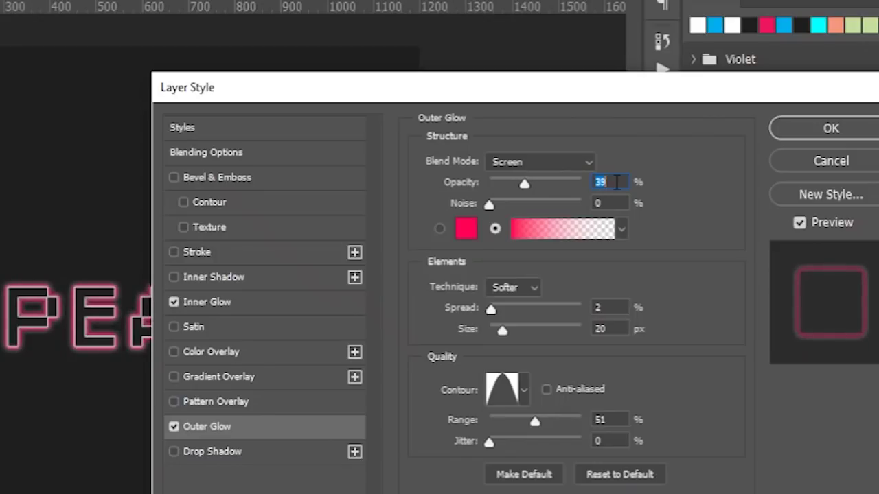
left_click(830, 127)
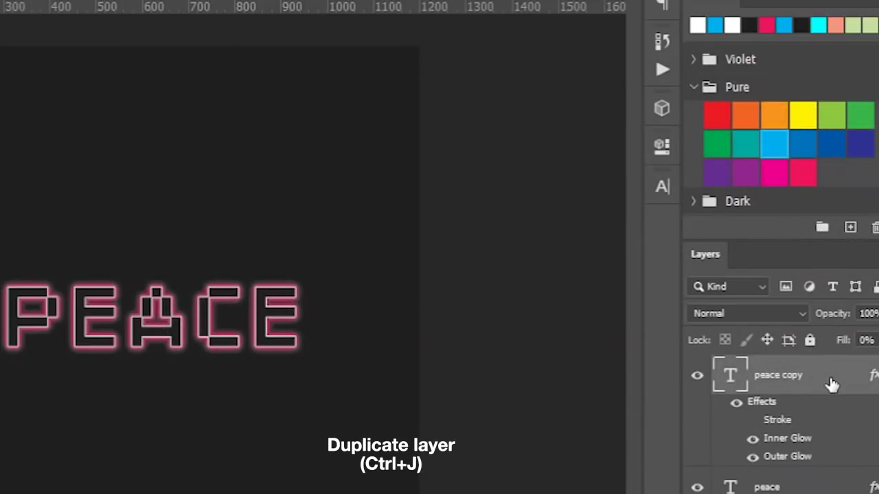
Step: Duplicate the glow layer again with a 25 px outer glow at 20% opacity
key("ctrl+j")
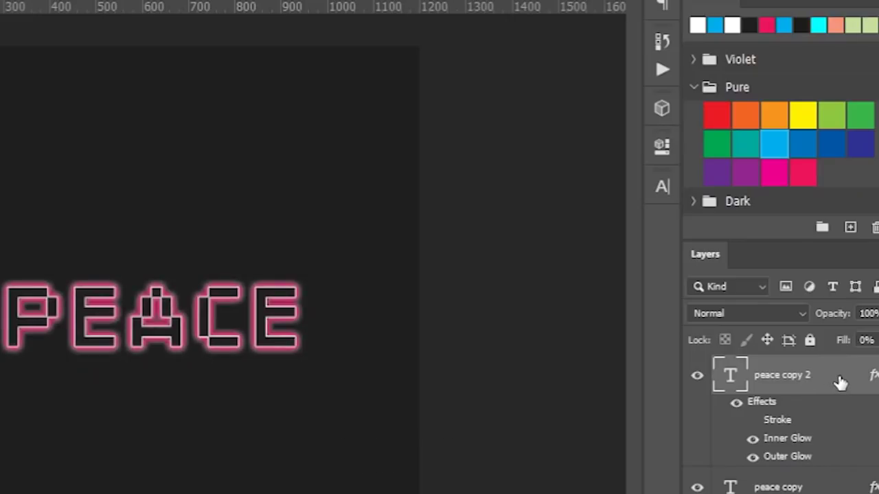
double_click(840, 382)
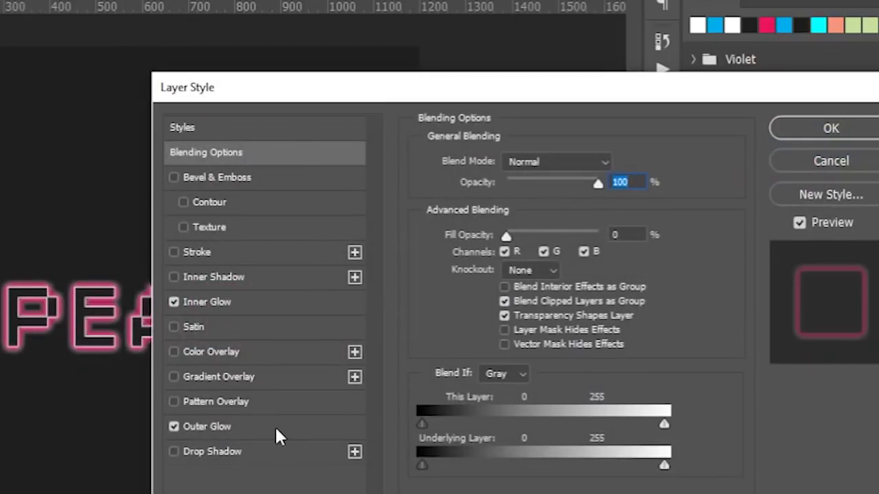
left_click(278, 435)
left_click(619, 328)
key("Up")
key("Up")
key("Up")
key("Up")
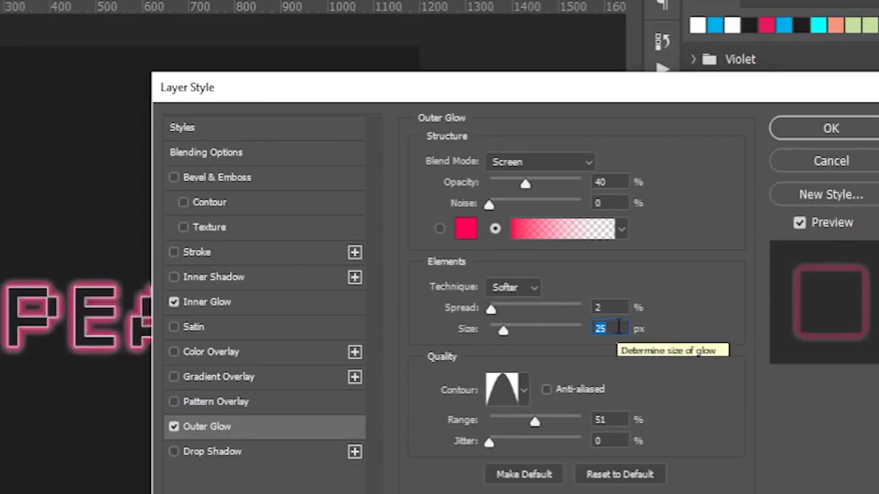
left_click(617, 183)
key("Down")
key("Down")
key("Down")
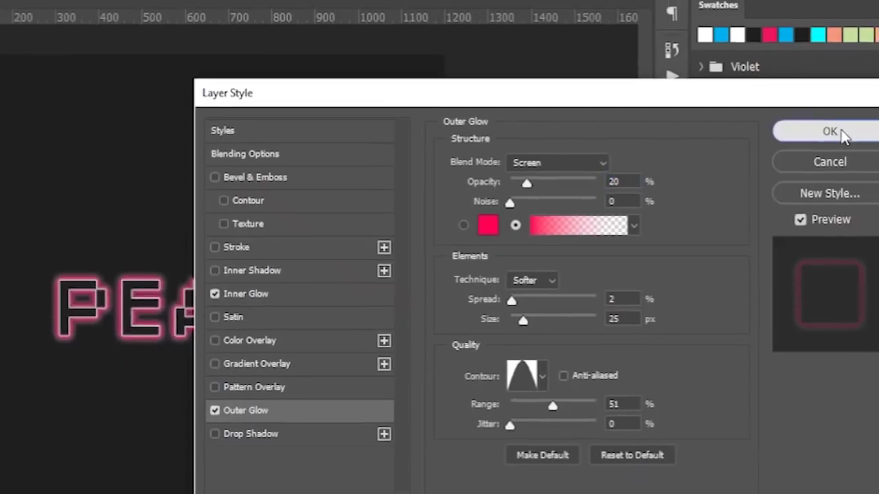
left_click(831, 130)
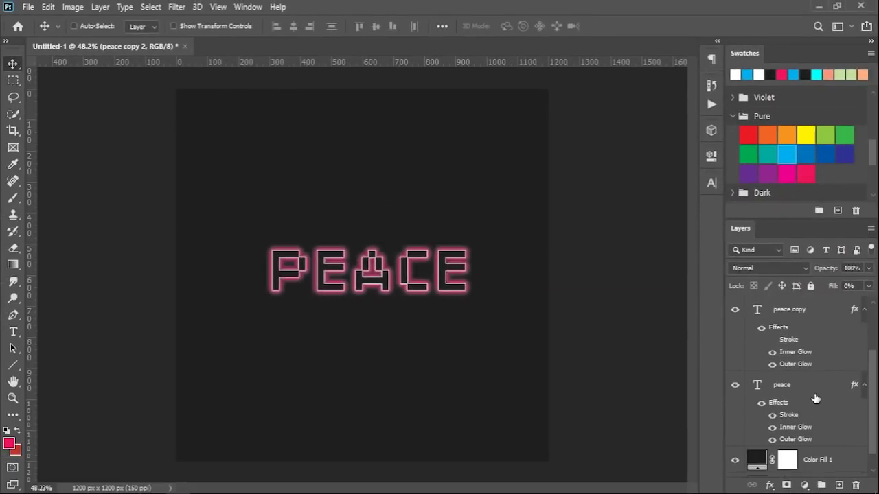
Step: Merge all PEACE text layers into one smart object and add a new empty layer
left_click(816, 397, "shift")
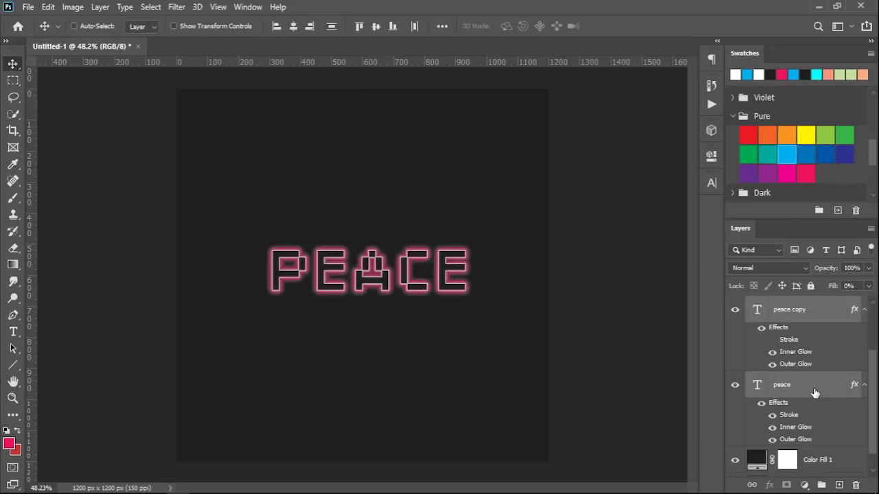
right_click(814, 392)
left_click(728, 164)
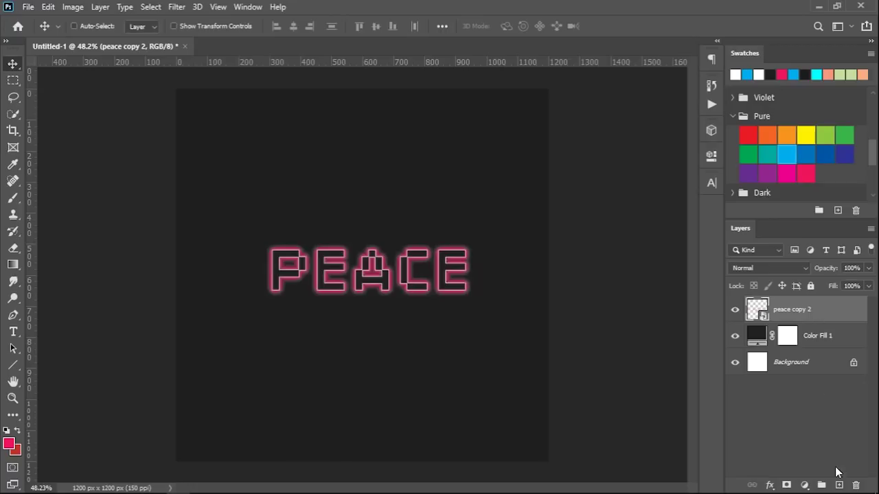
left_click(839, 484)
Step: Paint a large 700 px soft round pink glow on a new layer beneath the PEACE text
left_click_drag(820, 314, 806, 344)
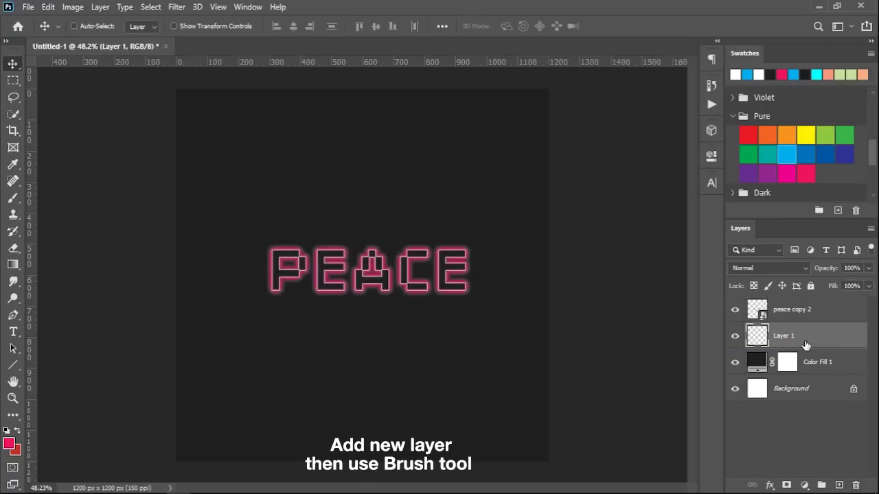
key("b")
right_click(427, 264)
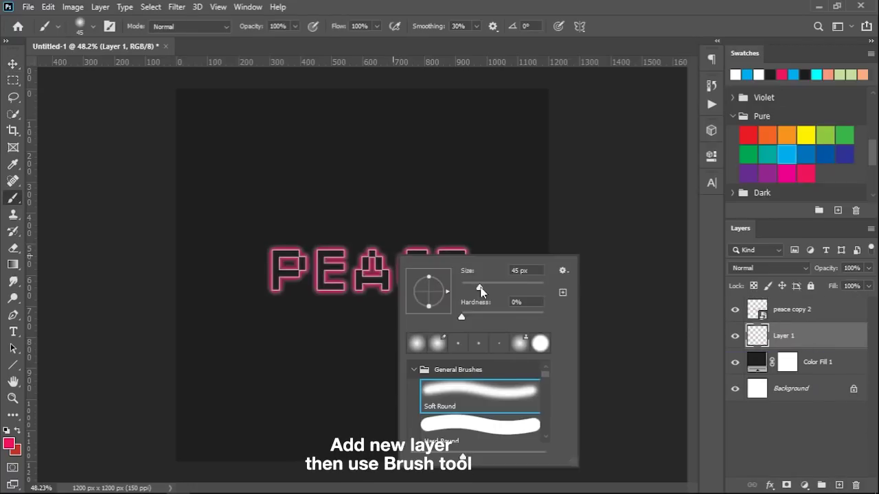
left_click(522, 272)
type("700")
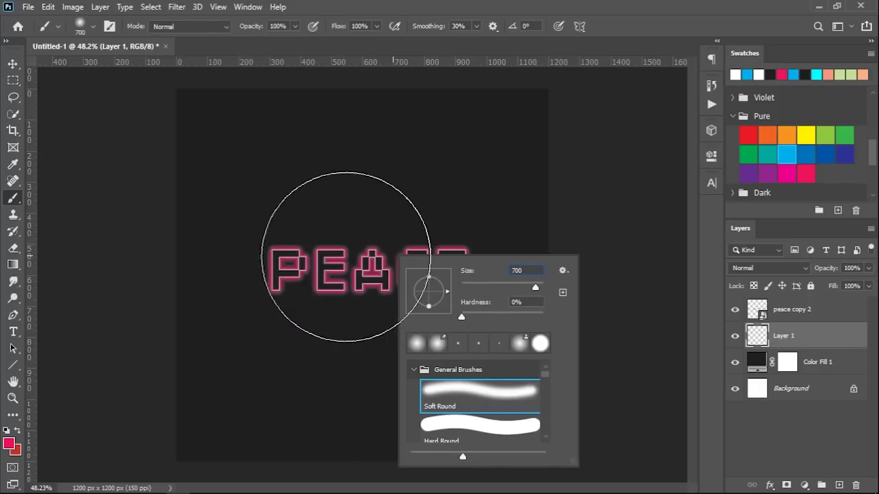
left_click(302, 265)
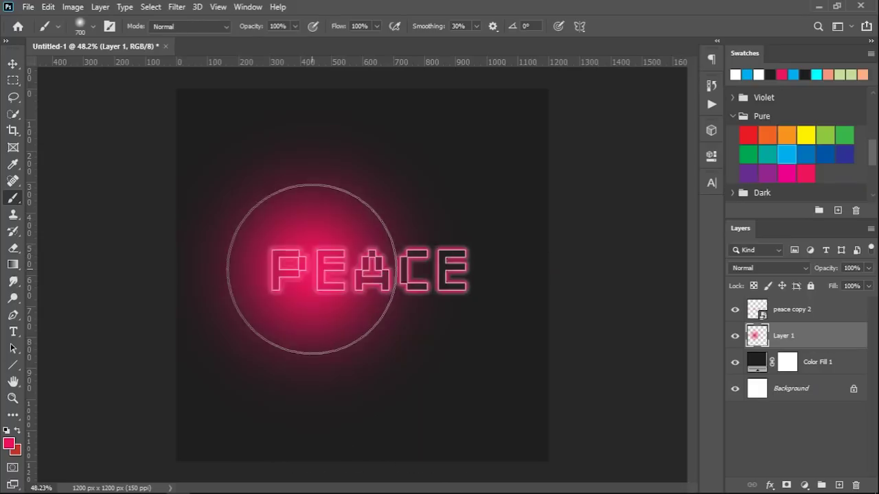
left_click(390, 270)
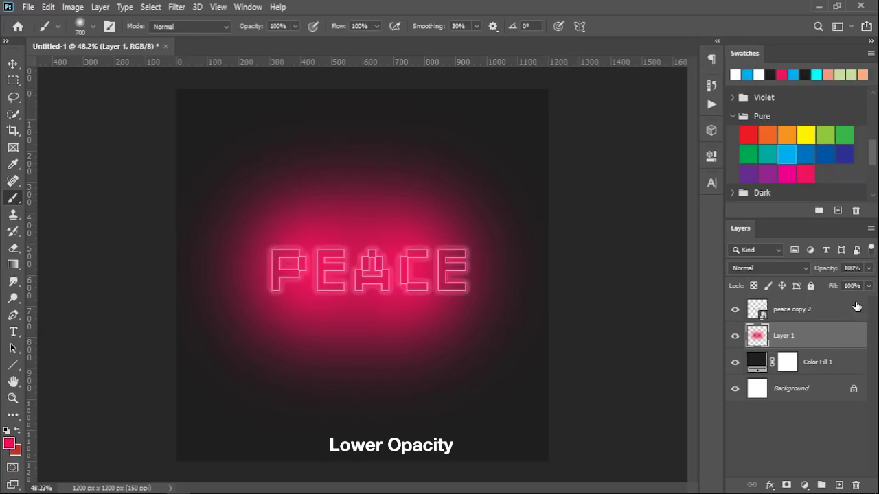
Step: Lower the pink glow layer's opacity to about 21%
left_click(868, 268)
left_click_drag(868, 287, 830, 289)
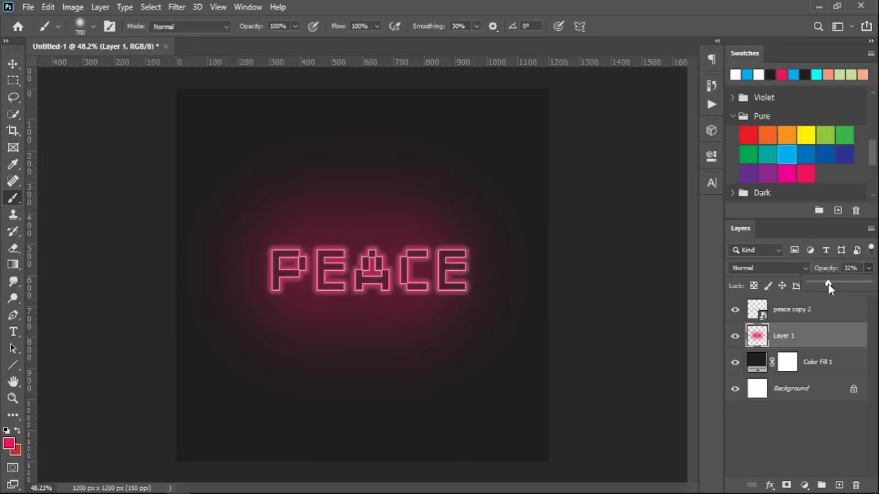
left_click_drag(830, 288, 822, 288)
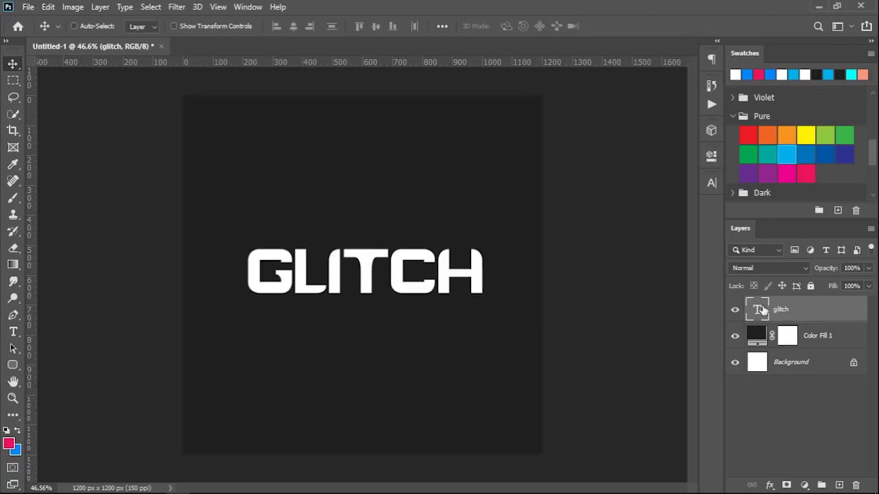
Step: Duplicate the GLITCH text, exclude the red channel in Blending Options, and nudge the cyan copy sideways
key("ctrl+j")
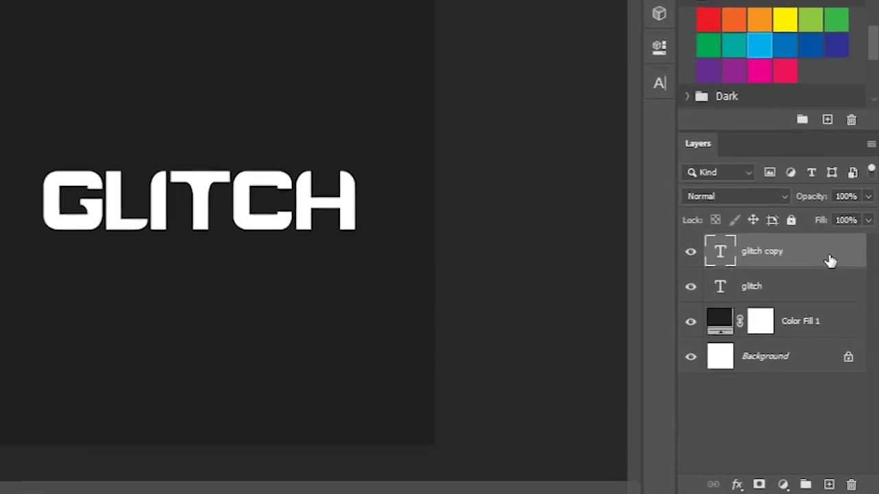
double_click(839, 315)
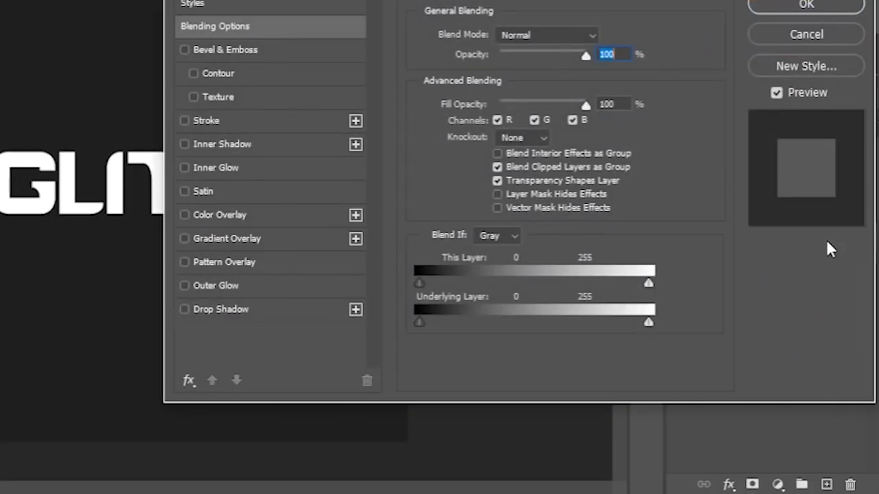
left_click(499, 121)
left_click(805, 6)
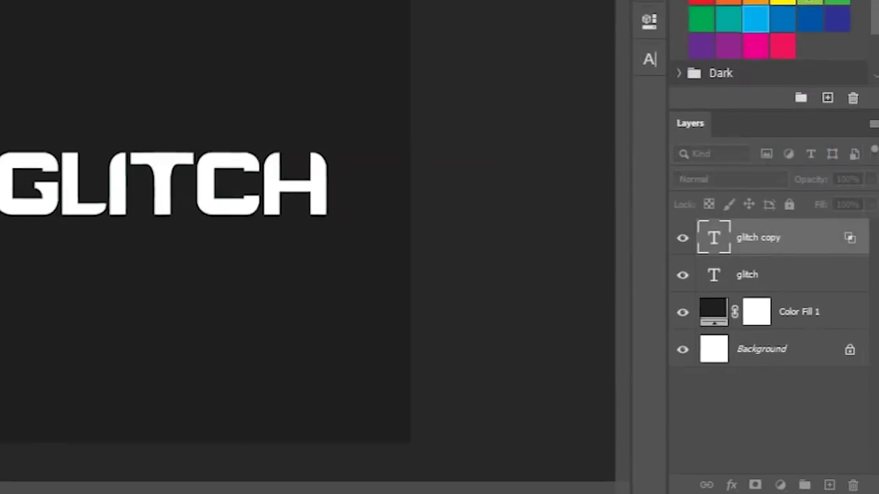
key("Left")
key("Left")
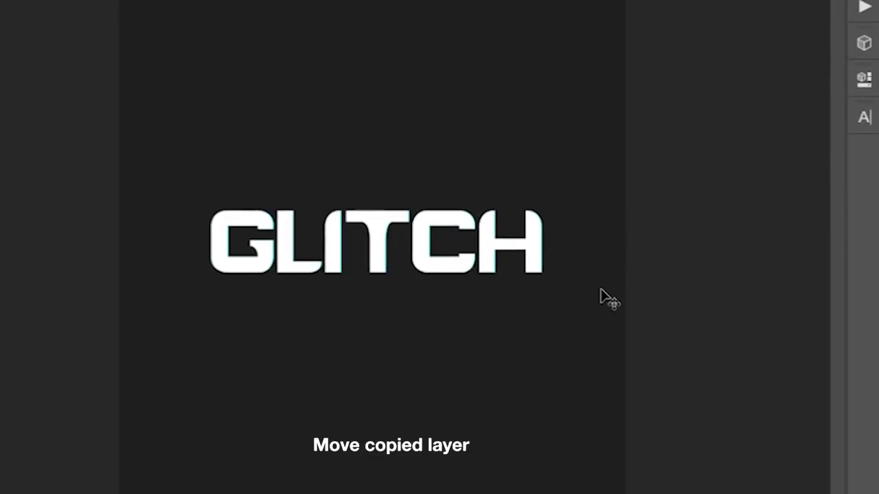
key("Right")
key("Right")
key("Right")
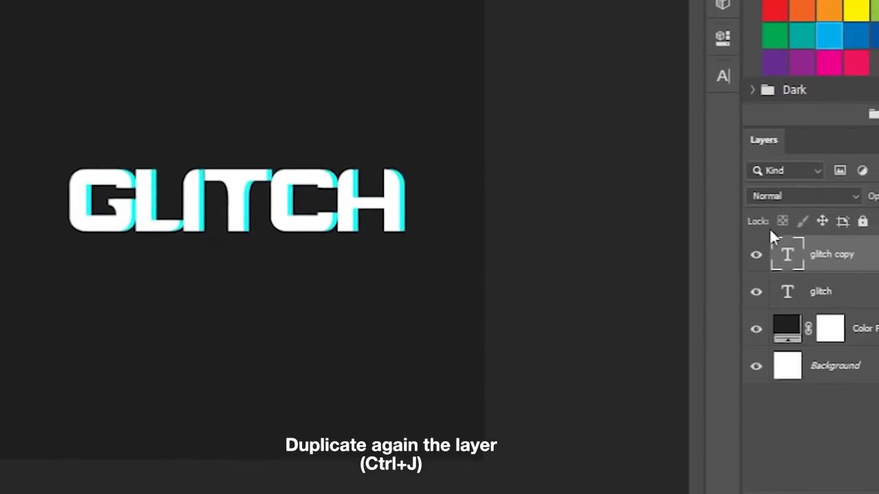
Step: Duplicate again, limit the copy to the red channel only, and nudge it left
key("ctrl+j")
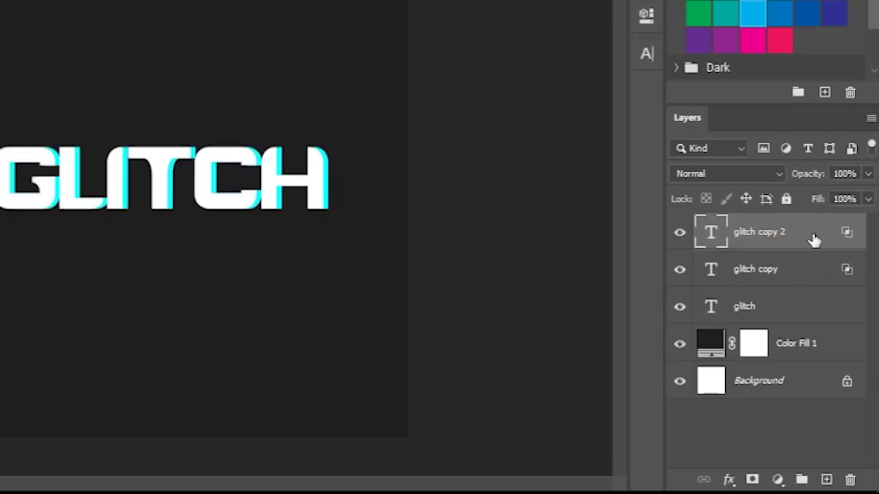
double_click(813, 239)
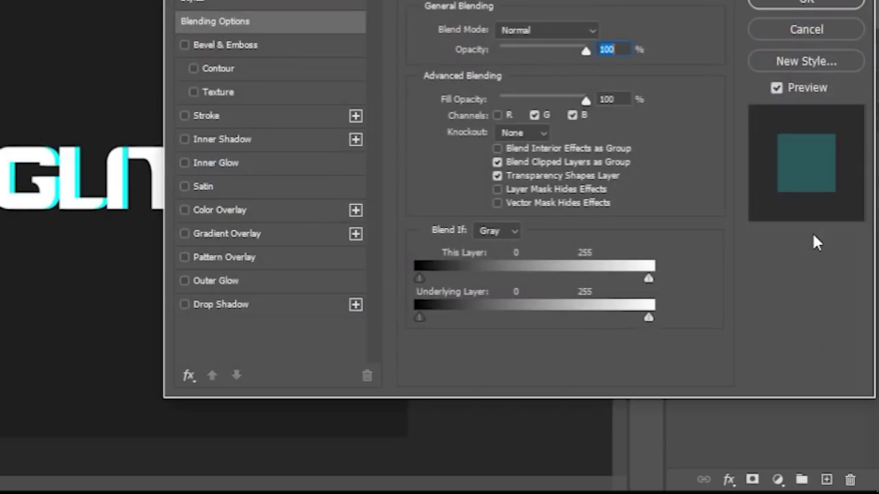
left_click(497, 115)
left_click(534, 115)
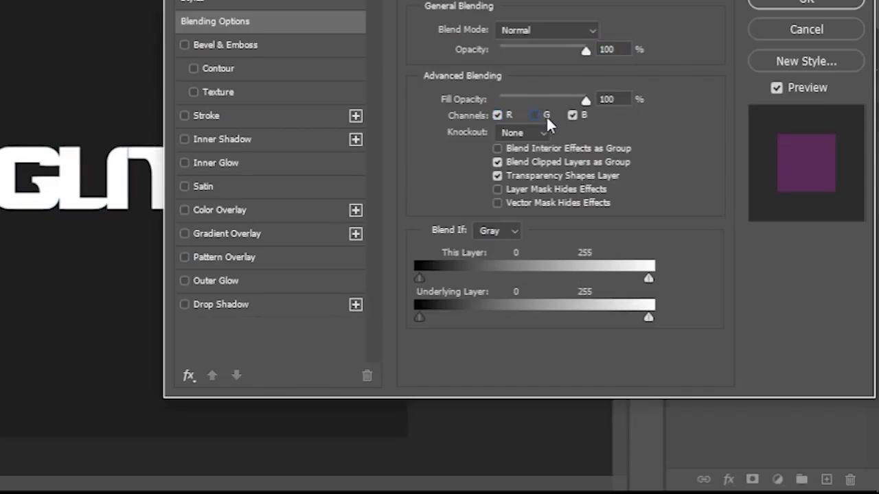
left_click(570, 116)
left_click(789, 4)
key("Left")
key("Left")
key("Left")
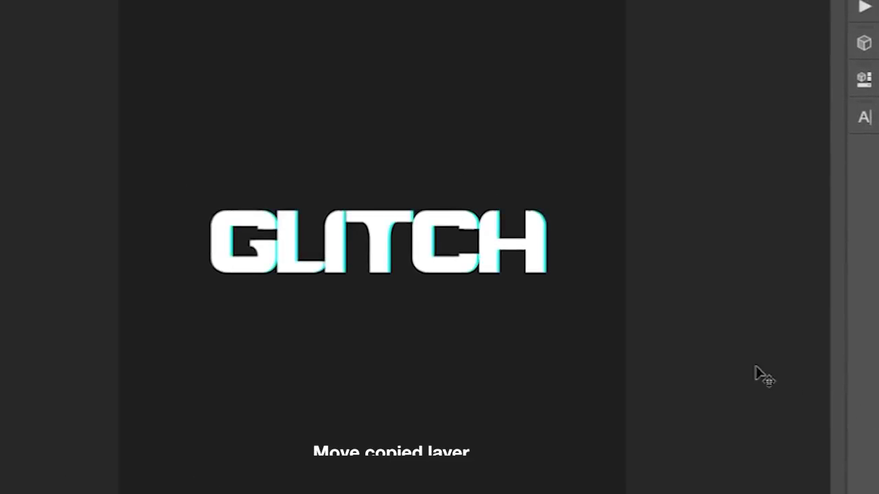
key("Left")
key("Left")
key("Left")
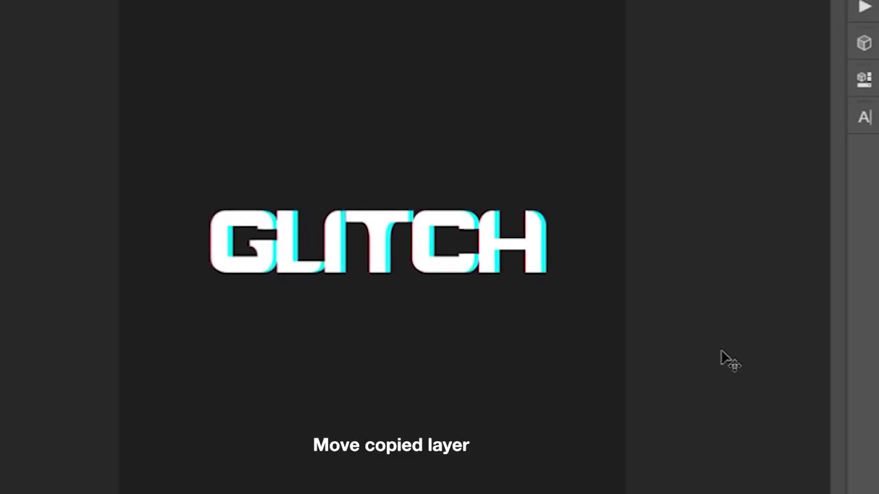
key("Left")
key("Left")
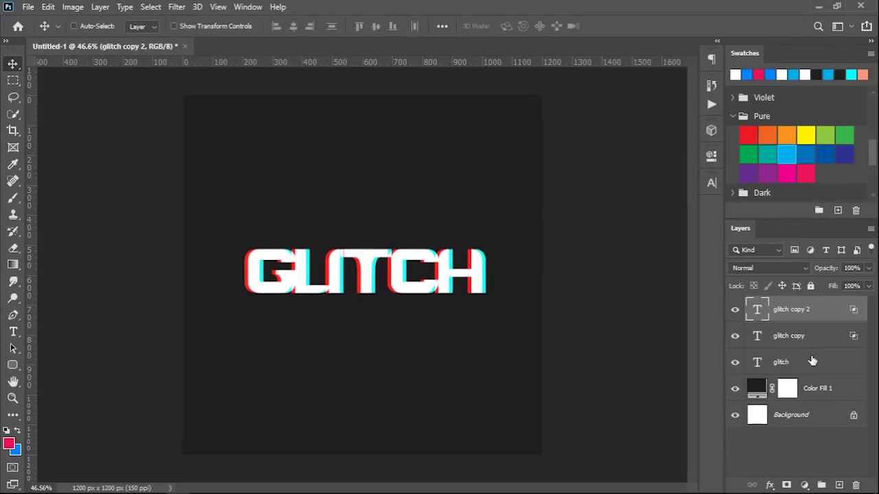
Step: Rasterize the three selected GLITCH text layers and merge them into one layer
left_click(812, 361, "shift")
right_click(812, 361)
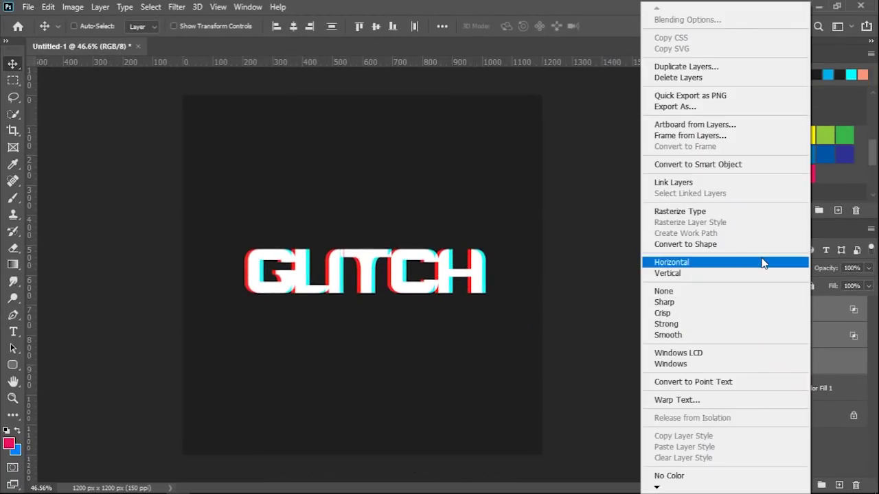
left_click(755, 212)
right_click(817, 308)
left_click(721, 381)
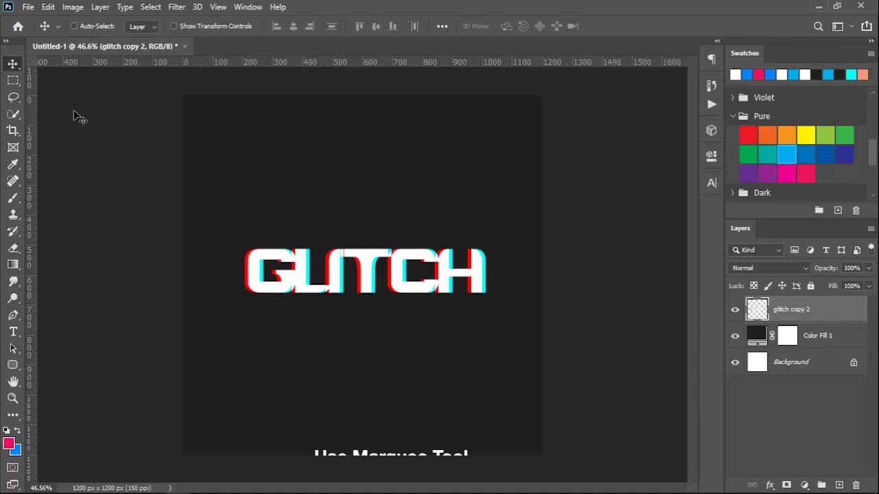
left_click(13, 80)
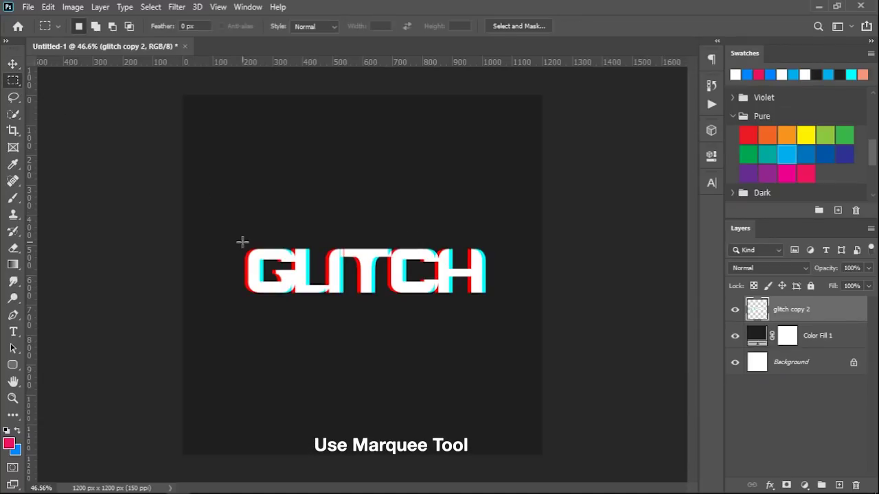
Step: Select thin horizontal strips across the GLITCH text and shift them sideways, one by 9 px
mouse_move(229, 238)
left_mouse_down()
mouse_move(502, 274)
mouse_move(464, 268)
left_mouse_up()
mouse_move(220, 285)
left_mouse_down()
mouse_move(532, 324)
mouse_move(480, 288)
left_mouse_up()
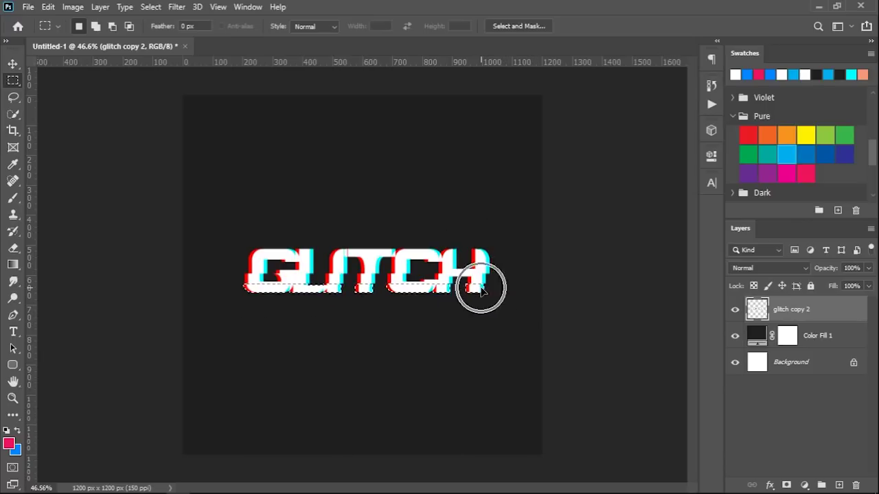
scroll(481, 288, "up", 2)
left_click_drag(336, 339, 360, 339)
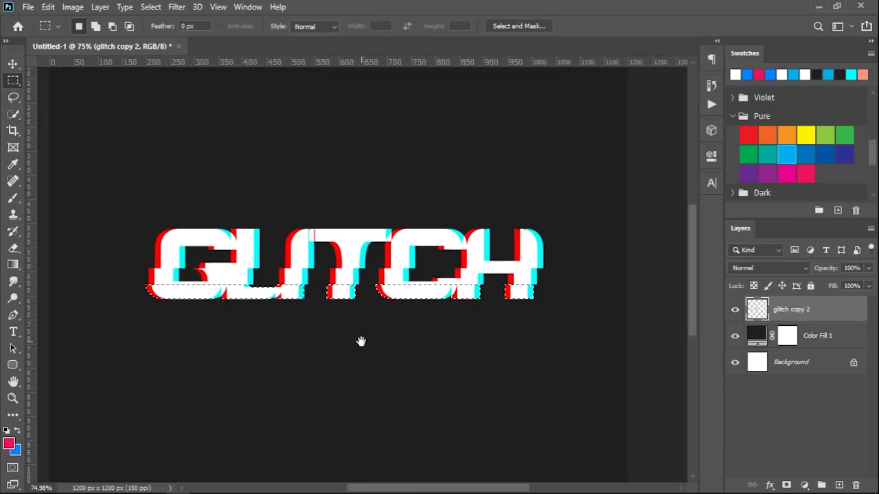
mouse_move(129, 242)
left_mouse_down()
mouse_move(532, 260)
mouse_move(561, 246)
mouse_move(538, 251)
left_mouse_up()
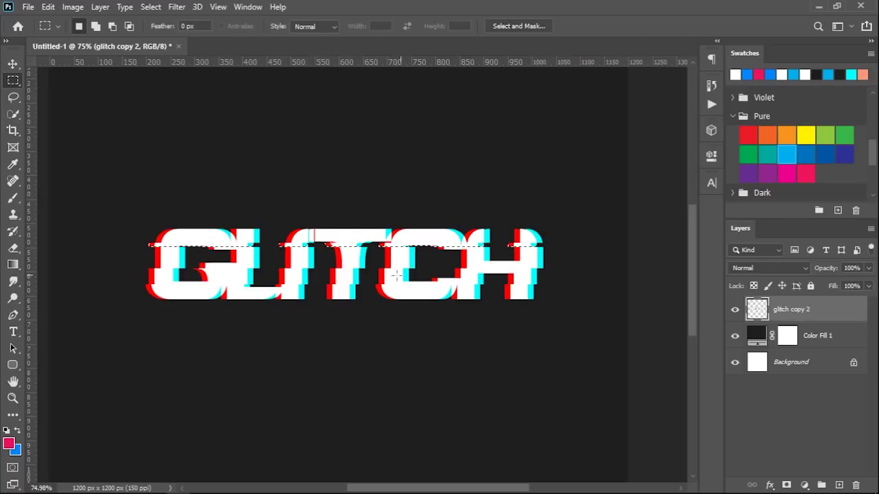
left_click_drag(128, 272, 581, 275)
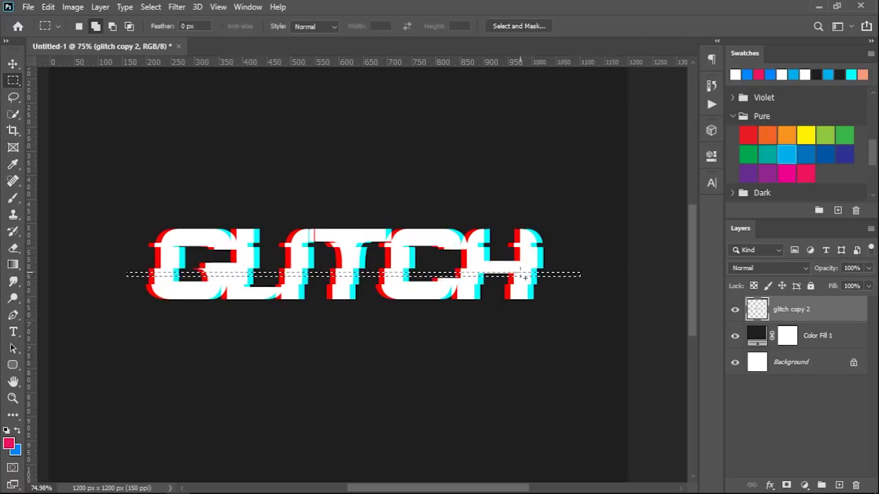
left_click_drag(520, 277, 525, 277)
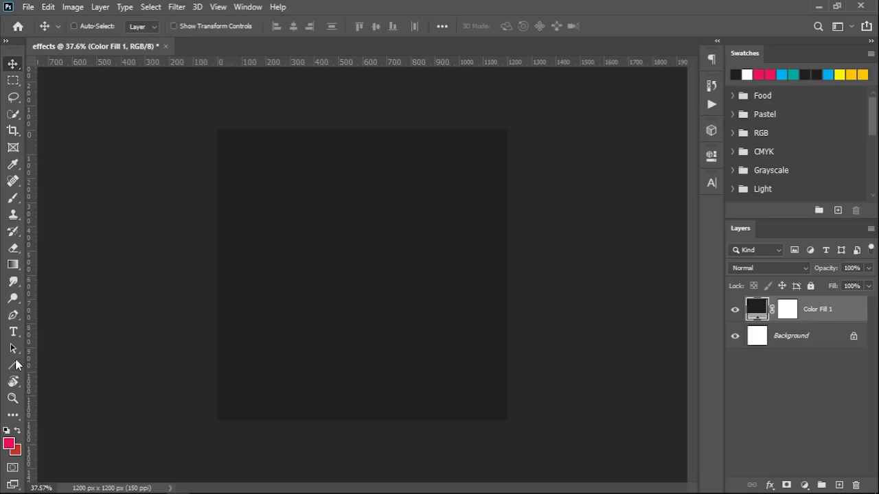
Step: Draw a 10 px white horizontal line near the canvas top and nudge it slightly left
left_click(15, 366)
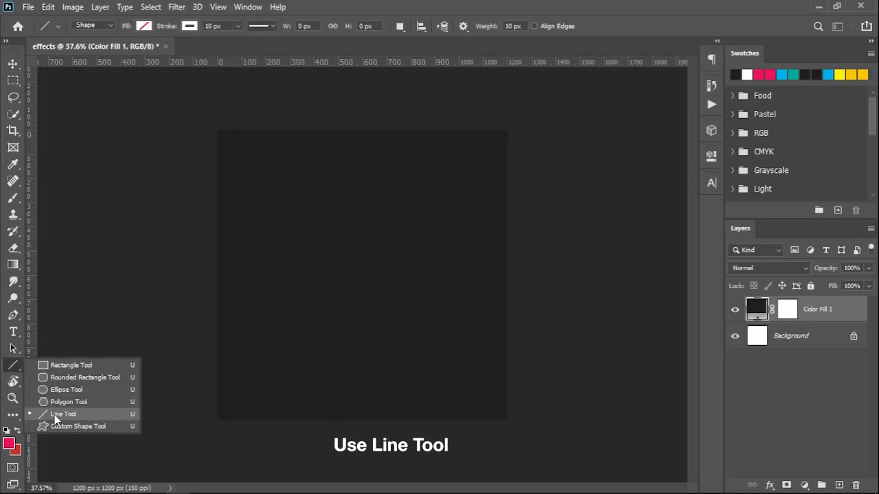
left_click(57, 414)
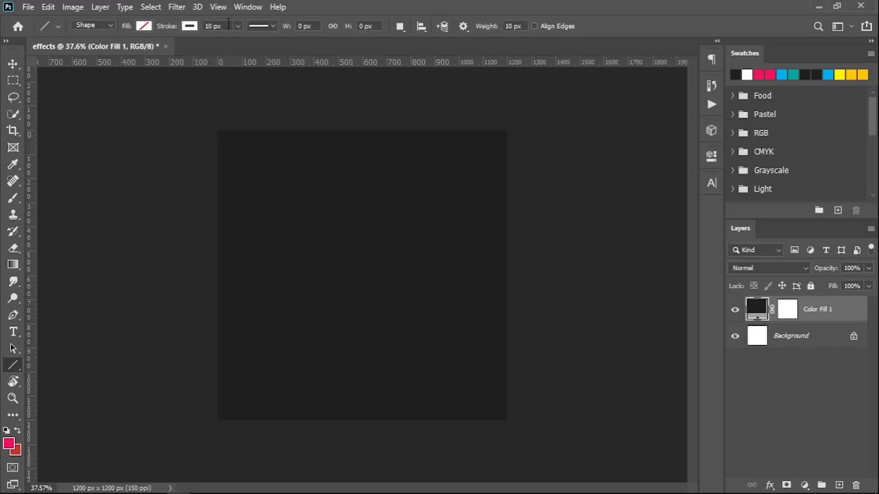
left_click(513, 26)
left_click_drag(290, 172, 464, 177)
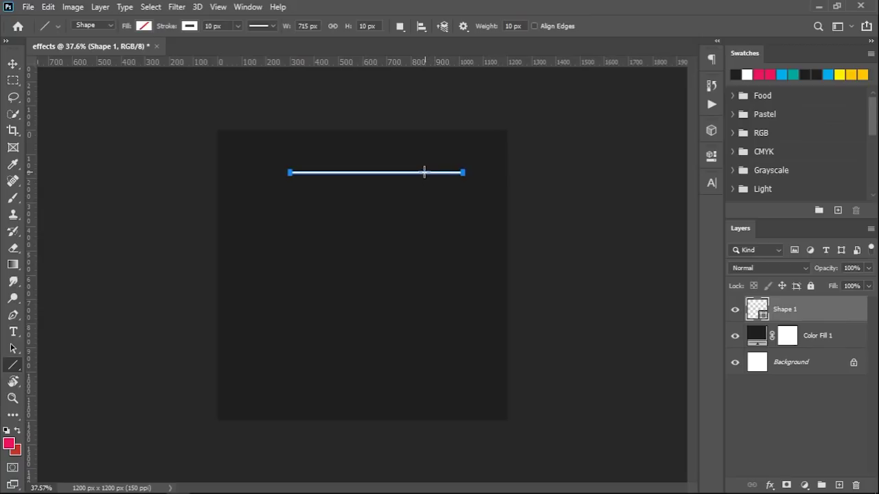
key("v")
mouse_move(419, 172)
left_mouse_down()
mouse_move(399, 174)
mouse_move(408, 176)
left_mouse_up()
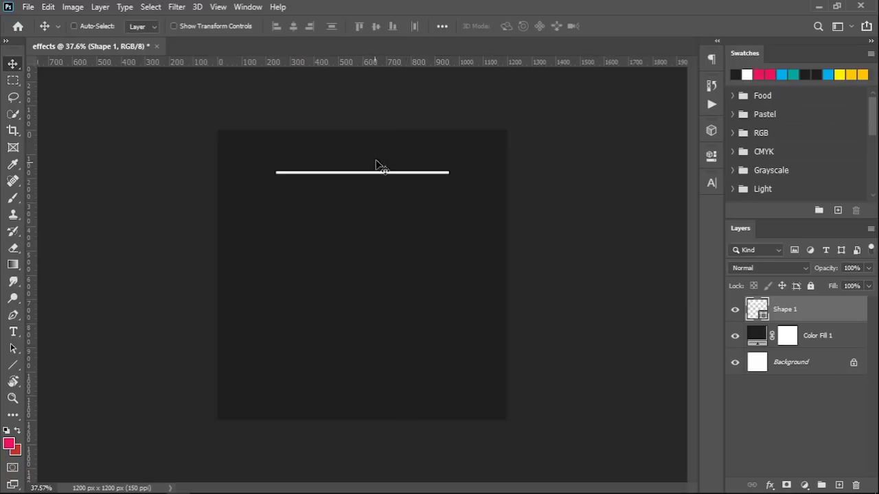
scroll(378, 172, "up", 2)
scroll(402, 168, "up", 1)
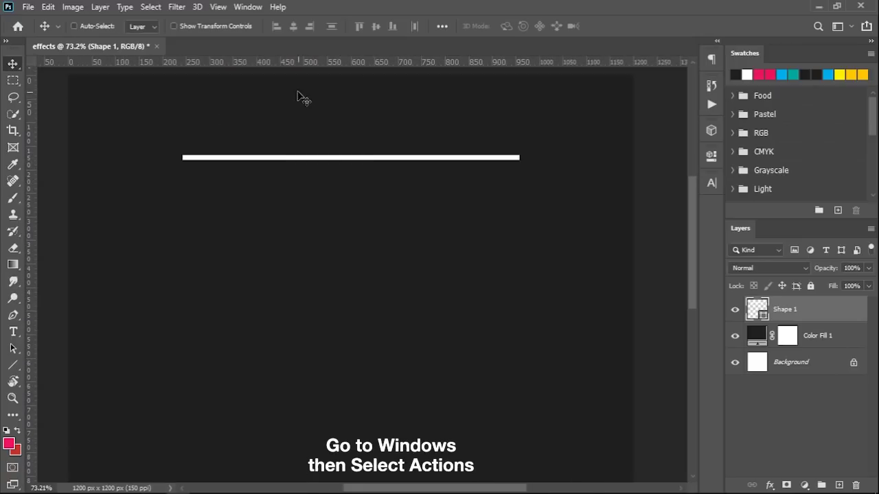
Step: Create a new action named 'line copy' in the Actions panel and start recording
left_click(248, 7)
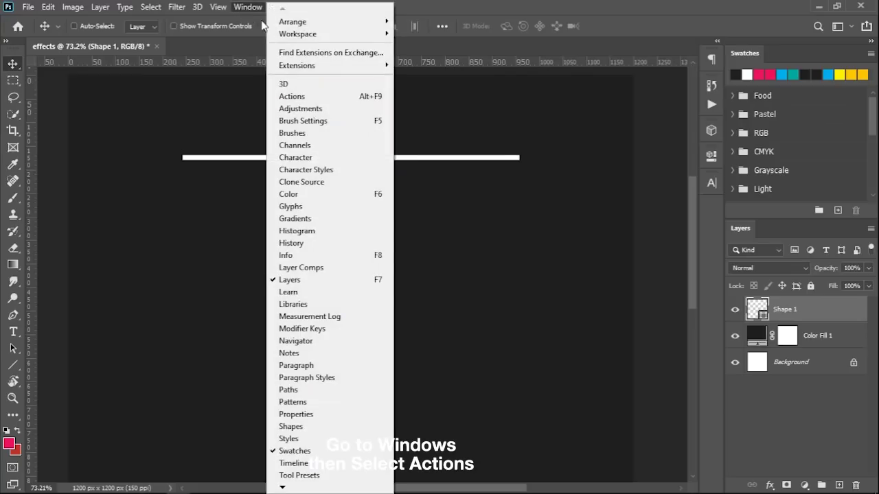
left_click(306, 97)
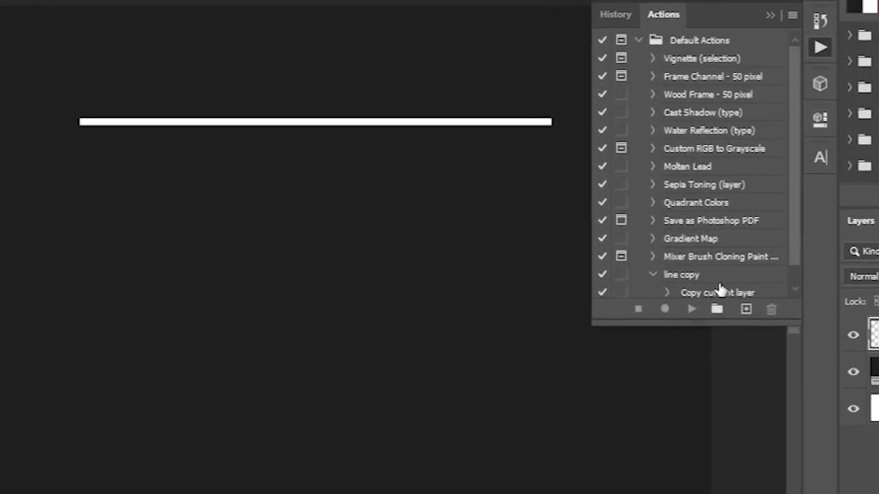
left_click(746, 312)
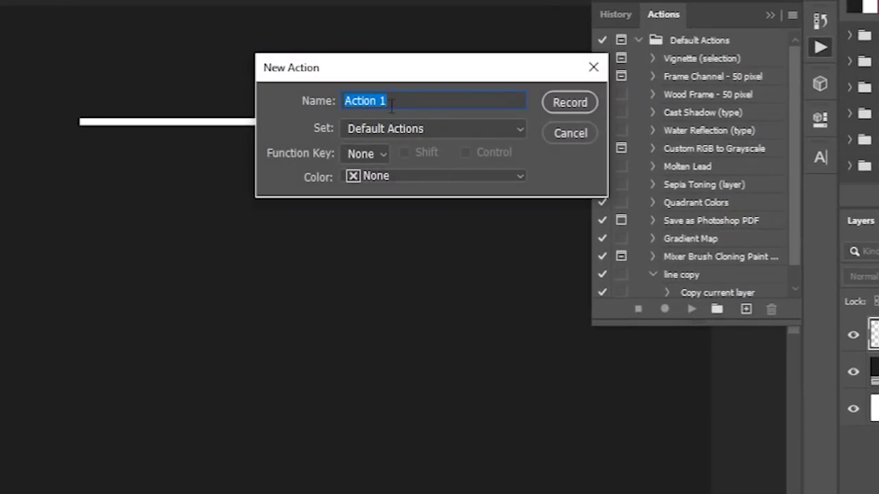
key("BackSpace")
type("line copy")
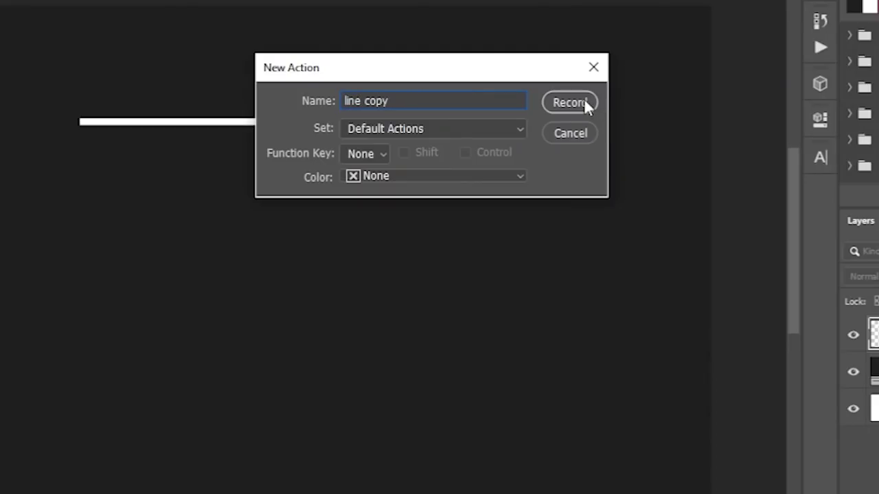
left_click(585, 103)
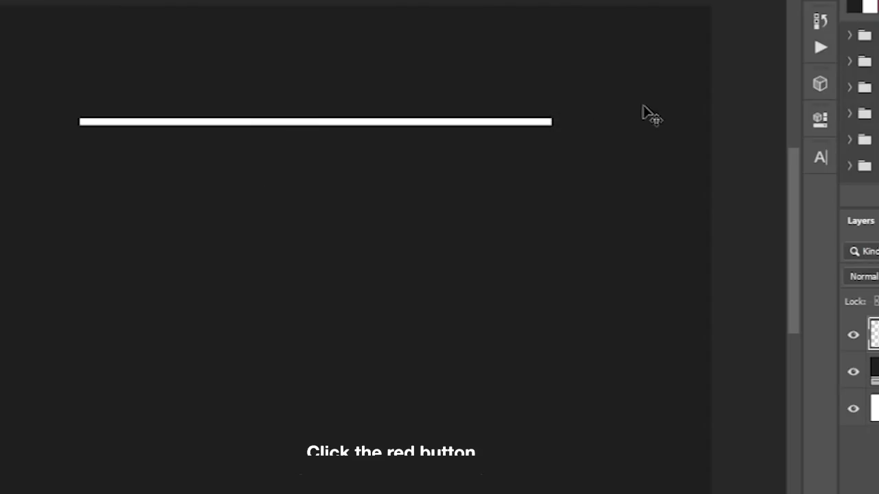
left_click(820, 48)
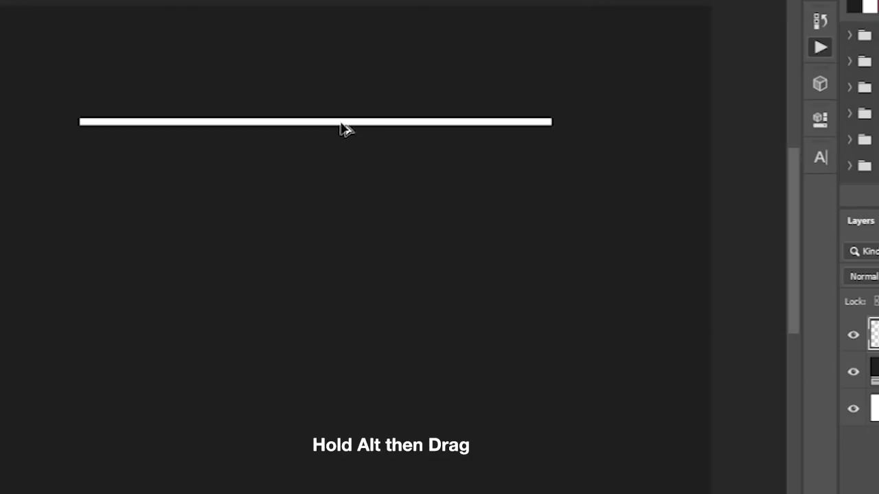
Step: Alt-drag a copy of the white line 26 px below the original
left_click_drag(344, 129, 337, 146)
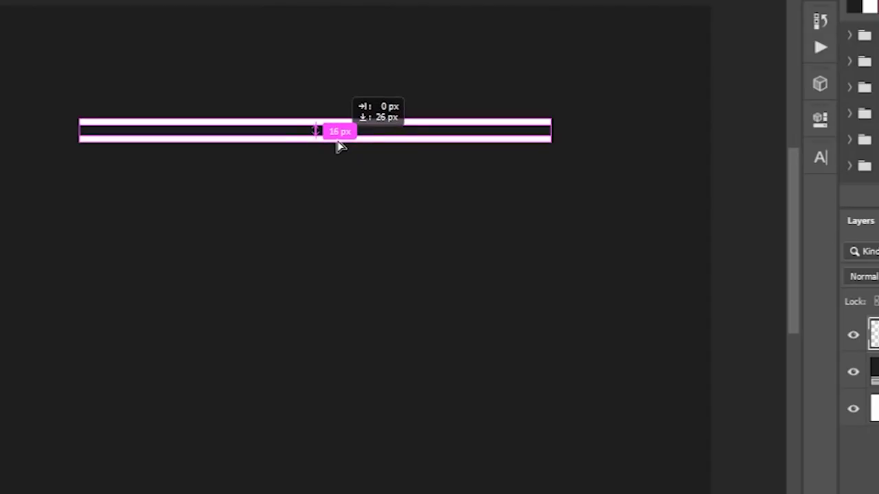
left_click_drag(338, 145, 337, 145)
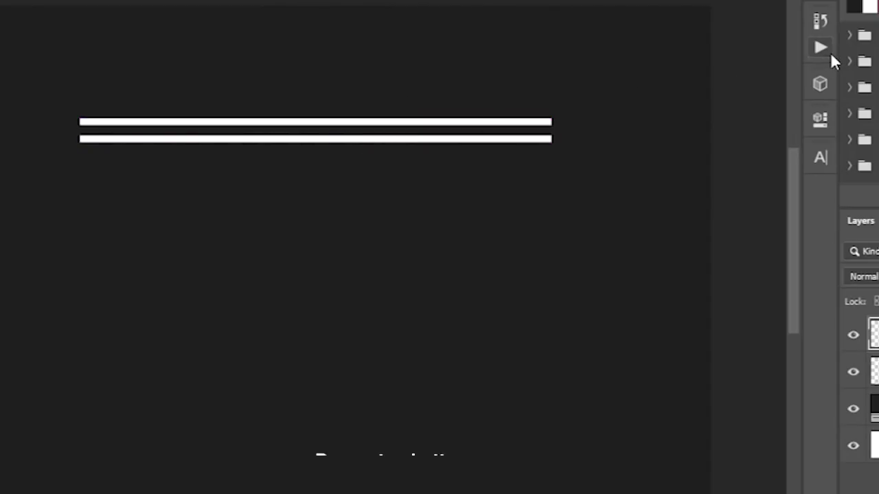
left_click(826, 50)
Step: Stop recording and replay the 'line copy' action eight times to stack evenly spaced lines
left_click(637, 312)
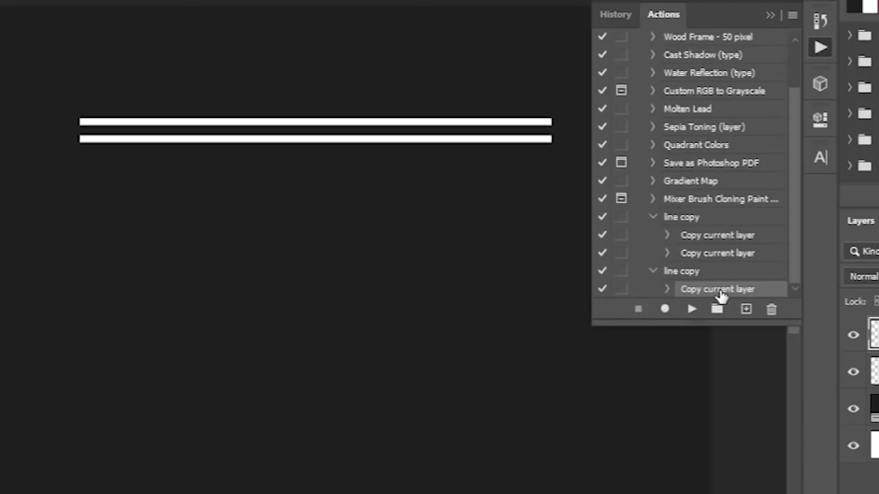
left_click(691, 310)
left_click(691, 310)
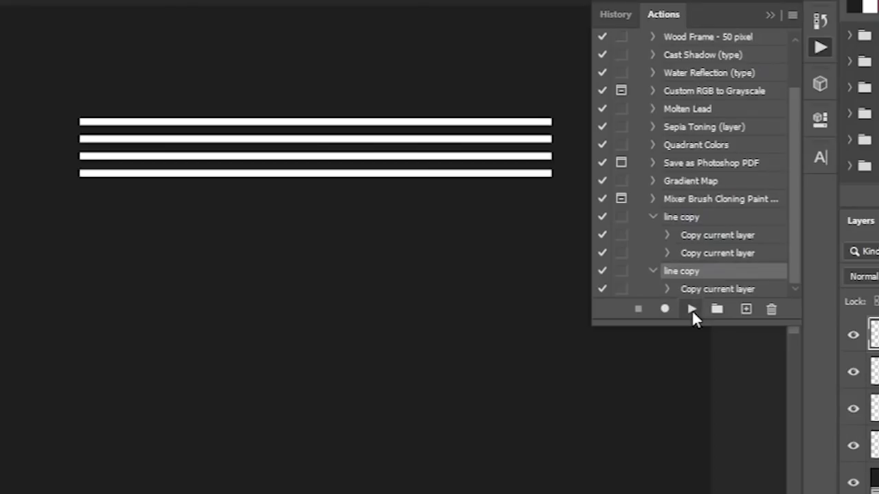
left_click(692, 310)
left_click(691, 310)
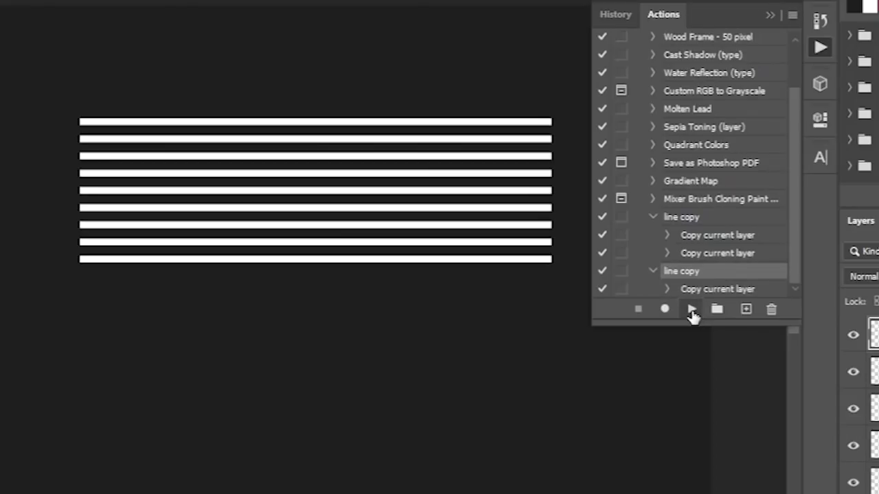
left_click(691, 309)
left_click(691, 310)
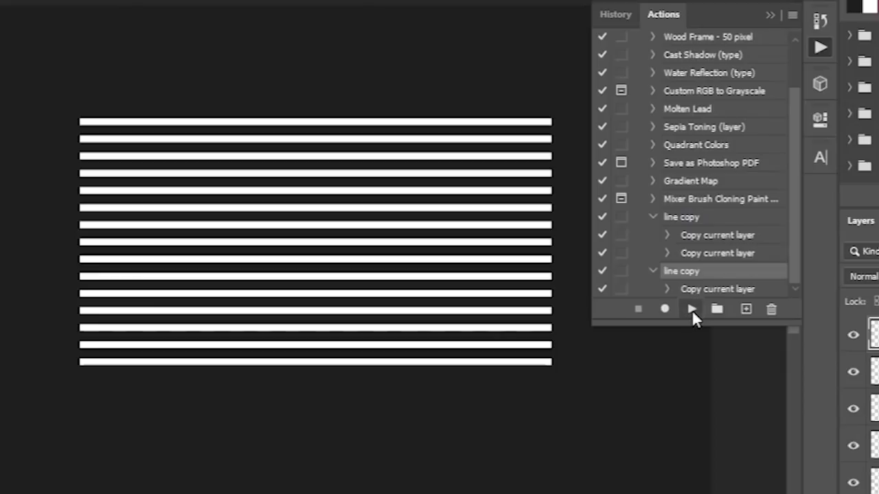
left_click(691, 310)
left_click(691, 309)
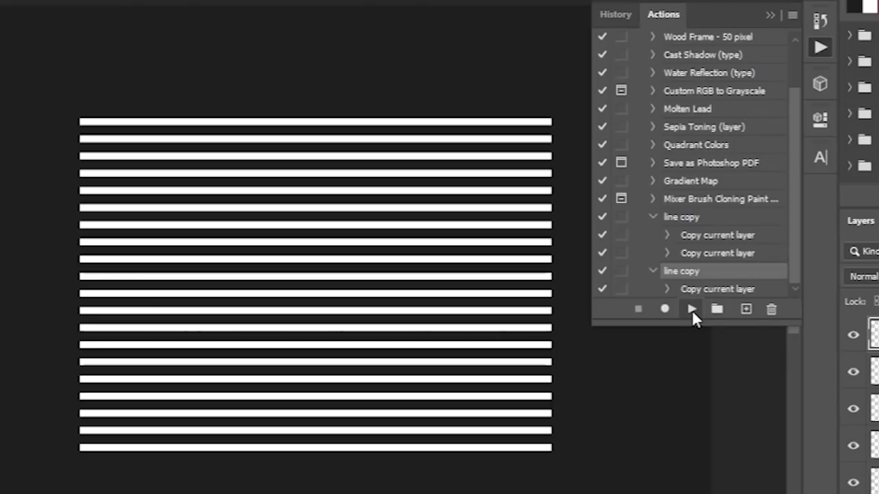
left_click(691, 309)
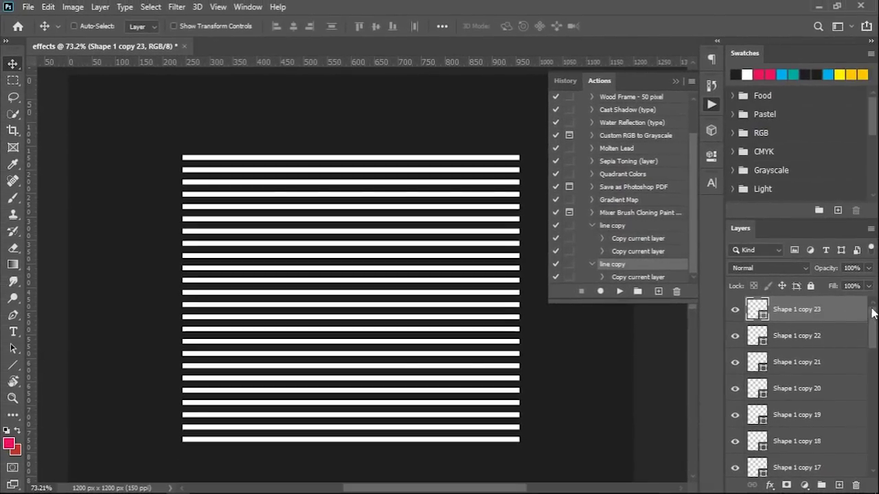
left_click_drag(875, 318, 874, 446)
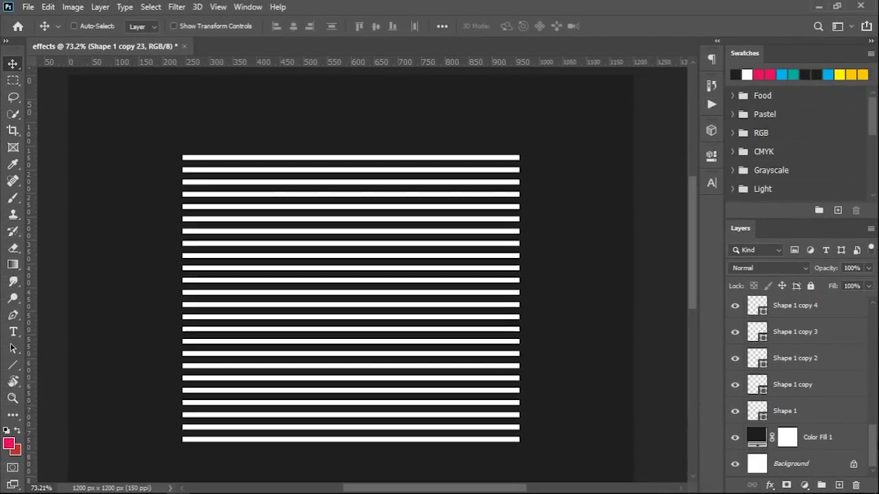
Step: Convert Shape 1 through Shape 1 copy 23 into one smart object and move it lower
left_click(825, 413)
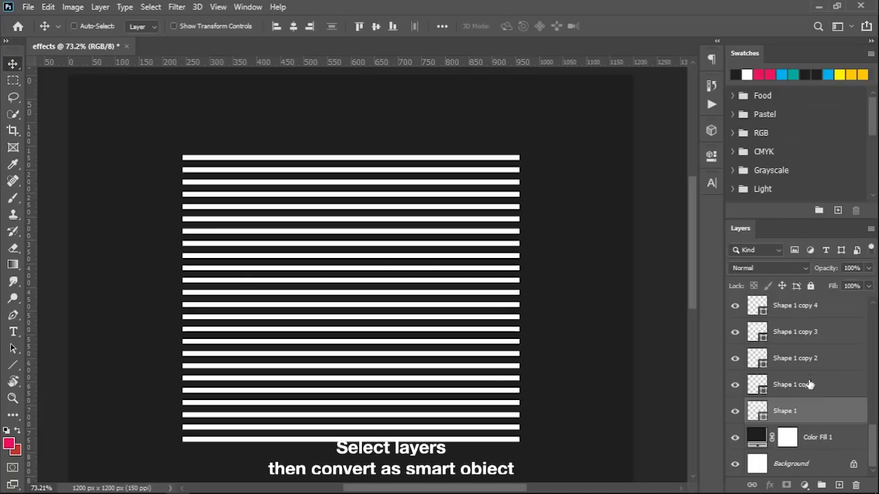
scroll(806, 377, "up", 5)
scroll(807, 377, "up", 3)
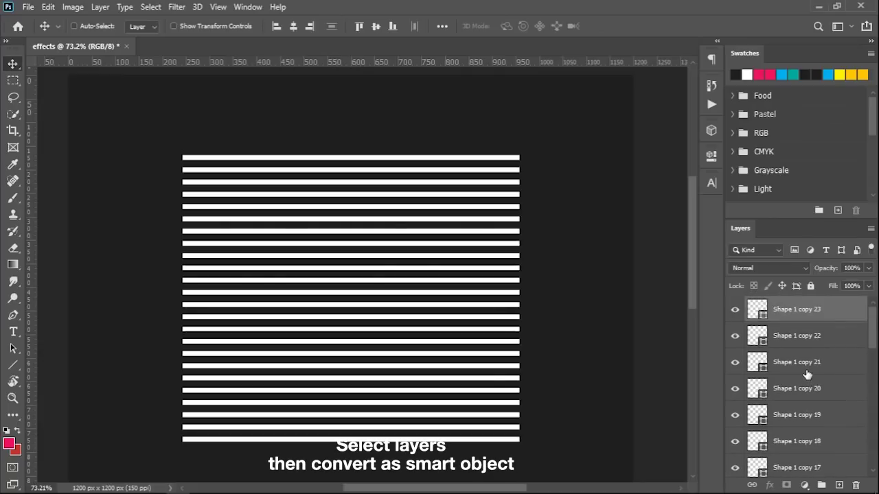
left_click(831, 313)
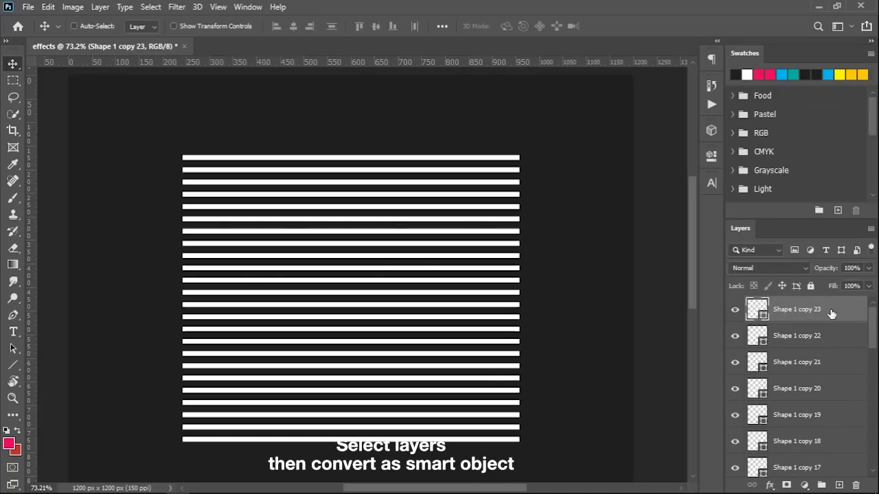
scroll(831, 320, "down", 5)
scroll(831, 326, "down", 5)
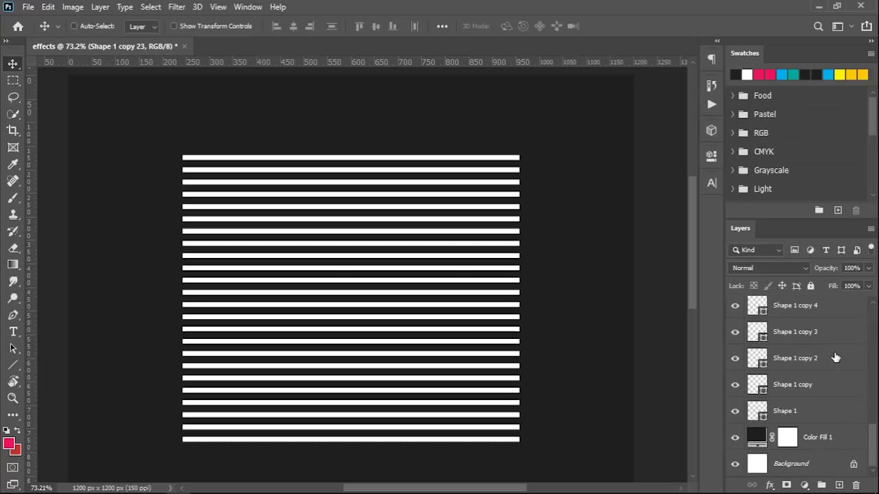
left_click(837, 412, "shift")
right_click(836, 412)
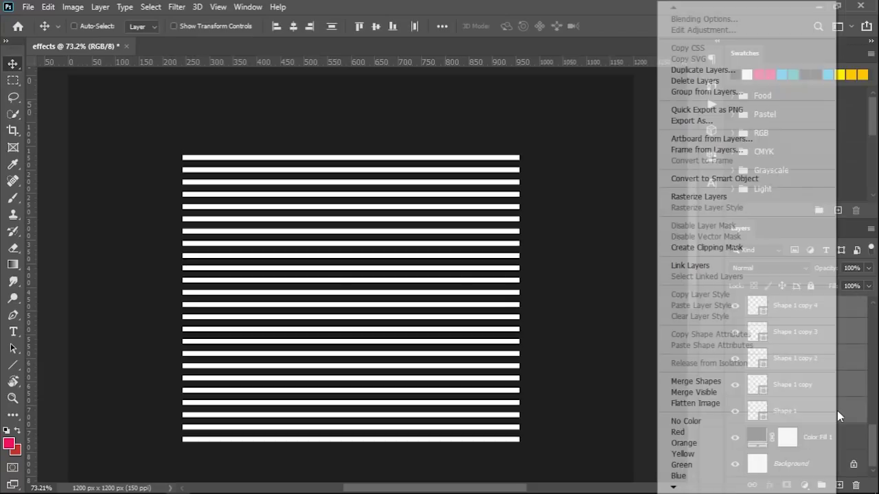
left_click(778, 179)
scroll(304, 240, "up", 1)
left_click_drag(373, 204, 377, 245)
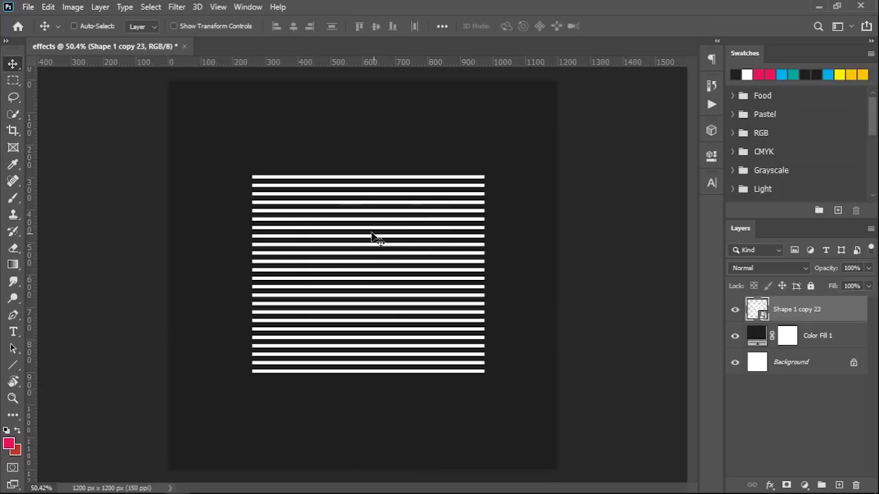
Step: Warp the upper and lower stripes into flowing waves with the Liquify Forward Warp brush
left_click(176, 6)
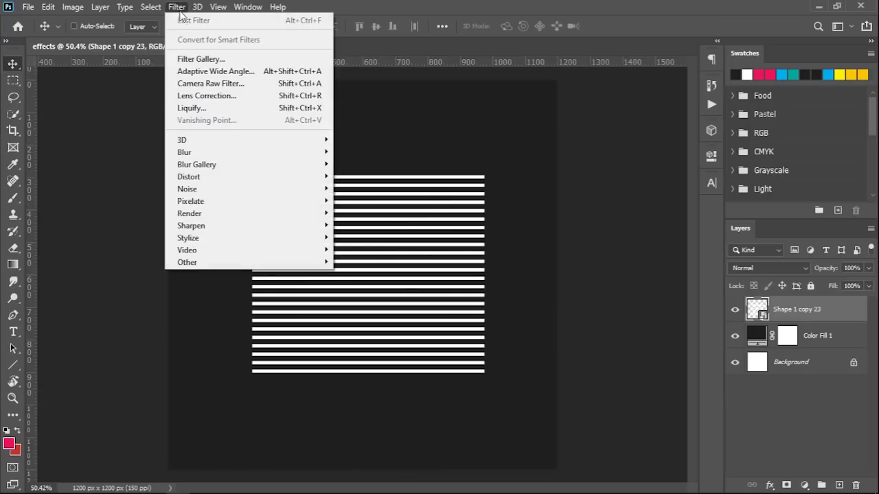
left_click(206, 108)
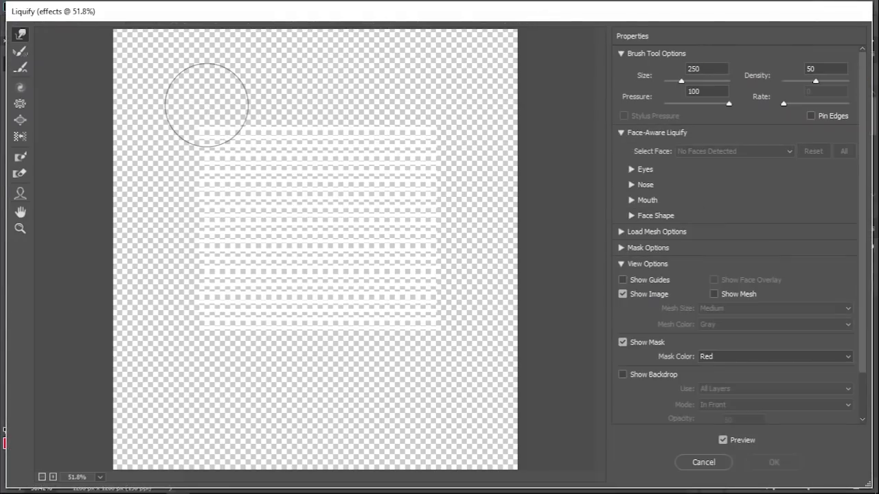
mouse_move(206, 104)
left_mouse_down()
mouse_move(260, 166)
mouse_move(297, 279)
mouse_move(343, 213)
mouse_move(275, 216)
mouse_move(291, 212)
mouse_move(240, 233)
mouse_move(371, 251)
mouse_move(364, 280)
mouse_move(414, 209)
mouse_move(412, 196)
mouse_move(357, 143)
left_mouse_up()
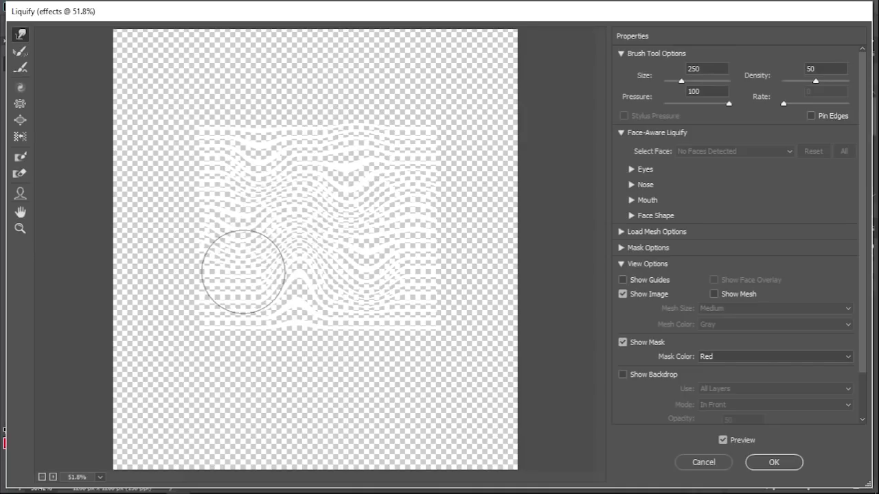
mouse_move(373, 295)
left_mouse_down()
mouse_move(431, 313)
mouse_move(432, 284)
mouse_move(309, 220)
mouse_move(314, 228)
left_mouse_up()
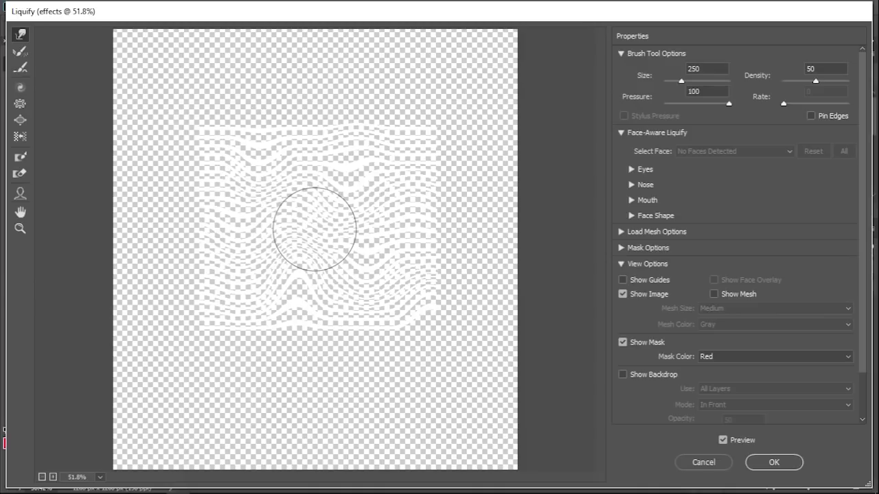
left_click(797, 465)
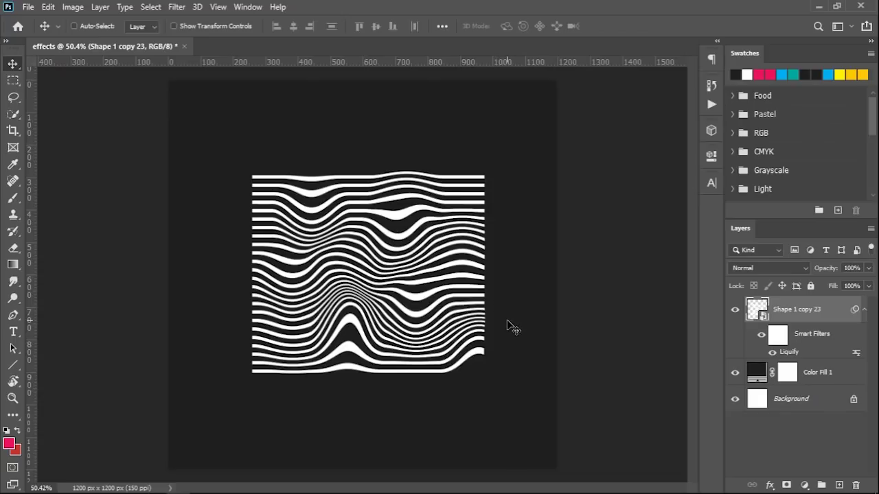
key("t")
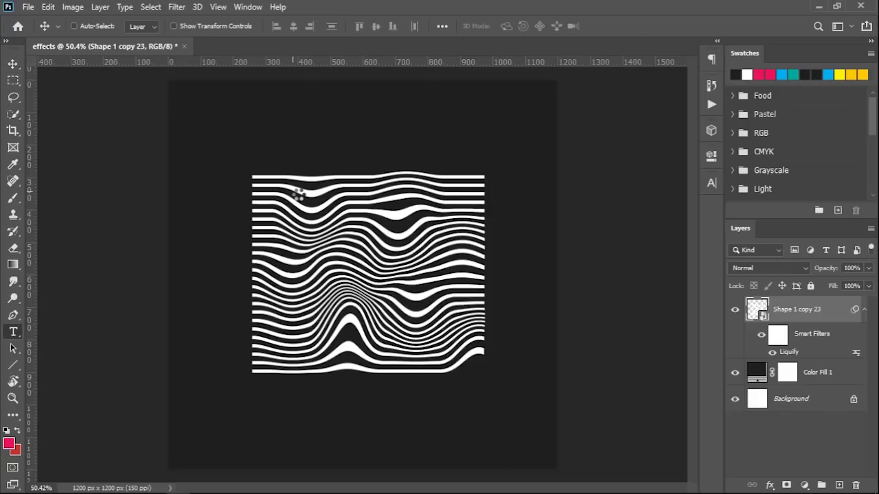
Step: Type a 254 pt letter M over the striped block and move it down slightly
left_click_drag(286, 184, 462, 371)
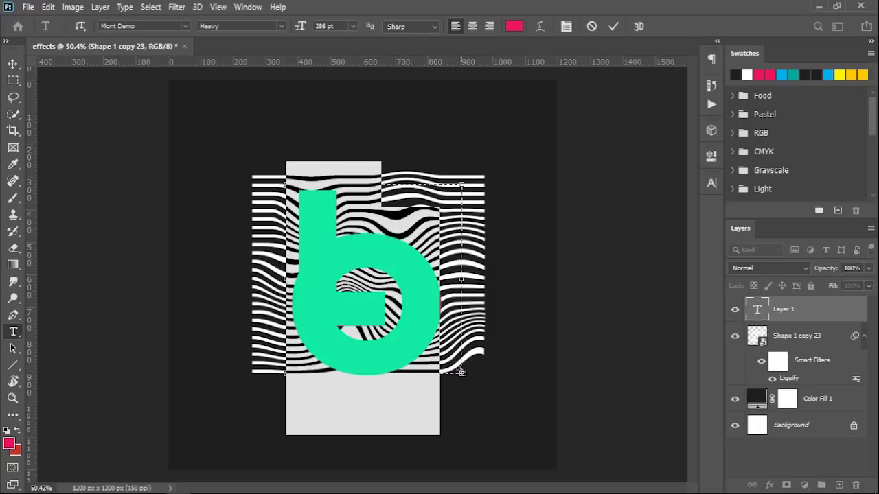
key("BackSpace")
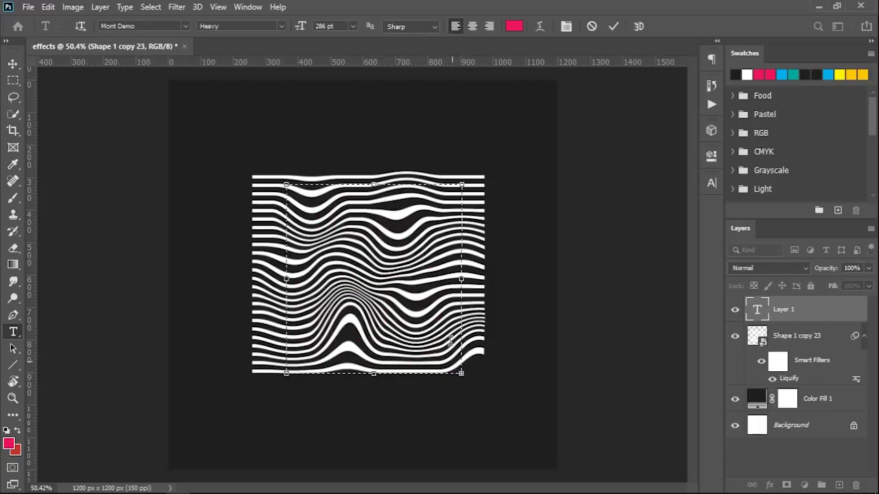
left_click(711, 182)
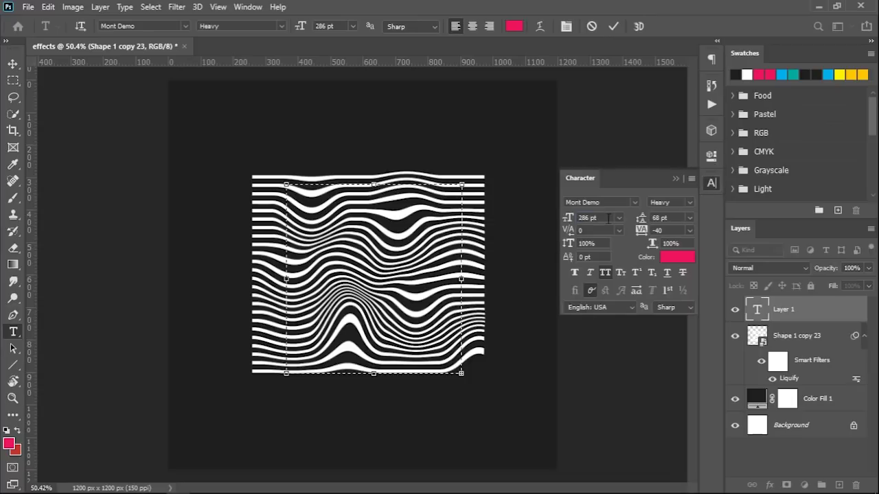
type("254")
key("Return")
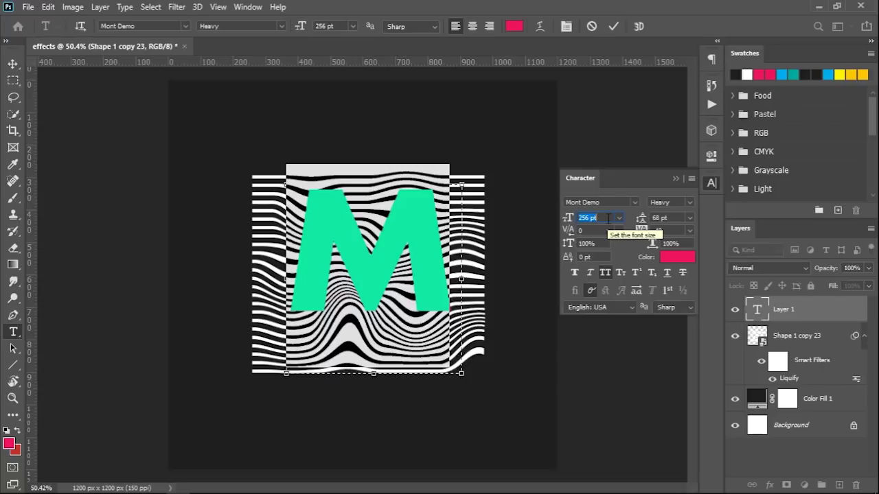
left_click(613, 26)
key("v")
left_click_drag(407, 214, 408, 235)
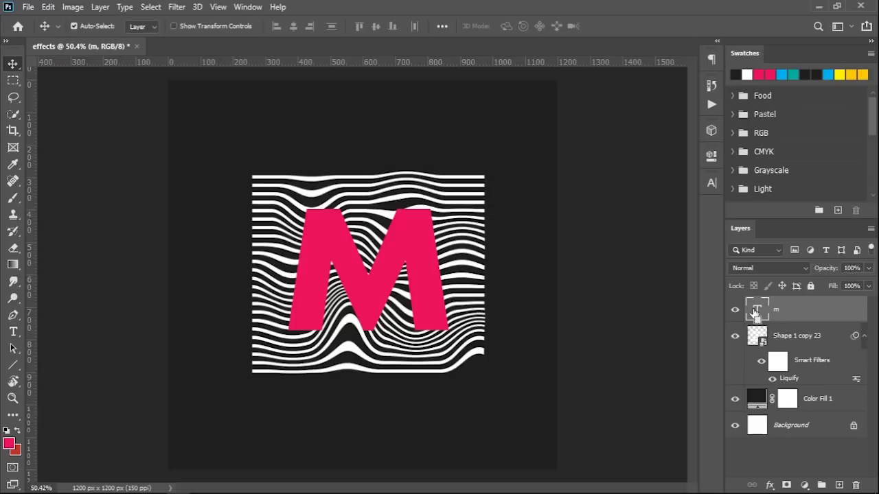
Step: Mask the wavy stripes layer to the M's outline and hide the M text layer
left_click(755, 311, "ctrl")
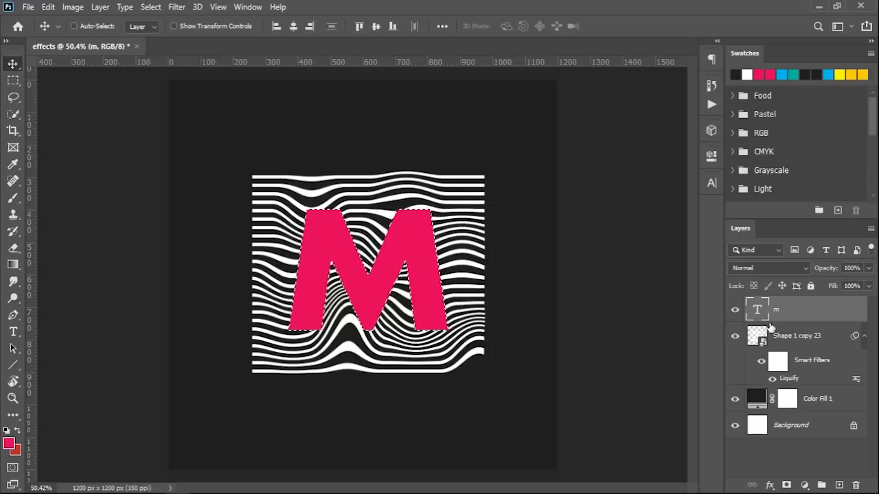
left_click(777, 337)
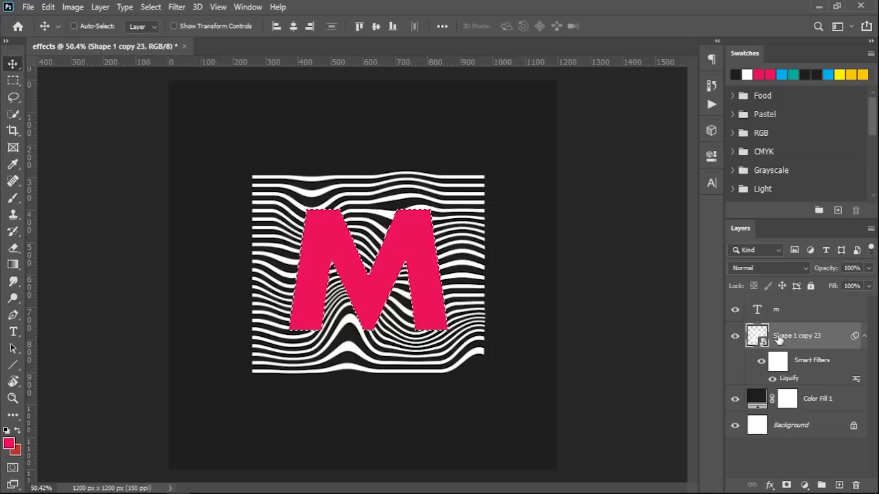
left_click(786, 485)
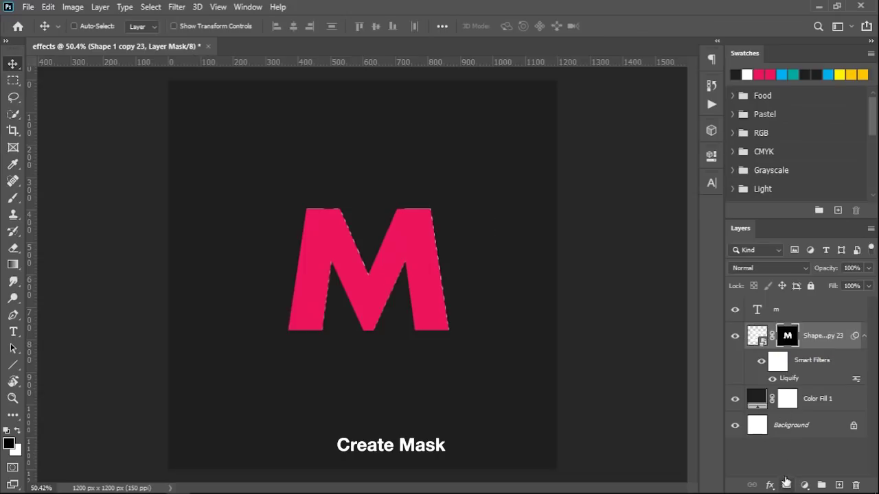
left_click(736, 311)
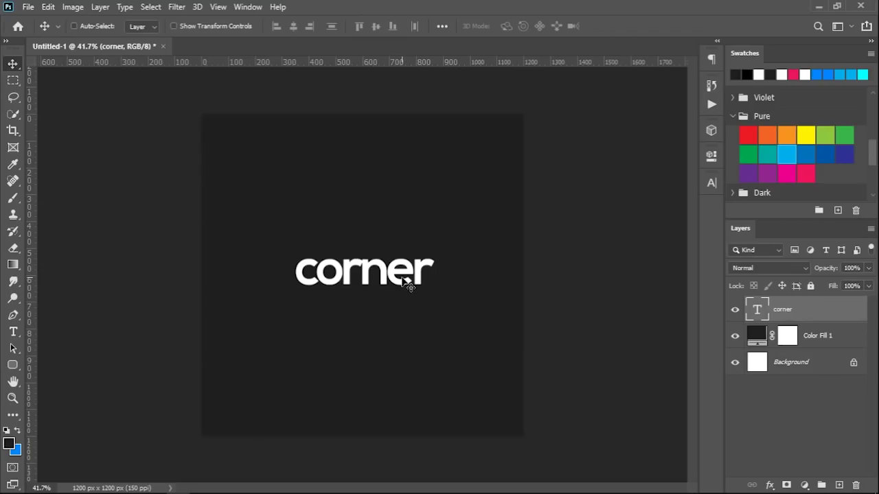
Step: Alt-drag the corner text into four stacked lines and convert them to one smart object
left_click_drag(405, 284, 401, 233)
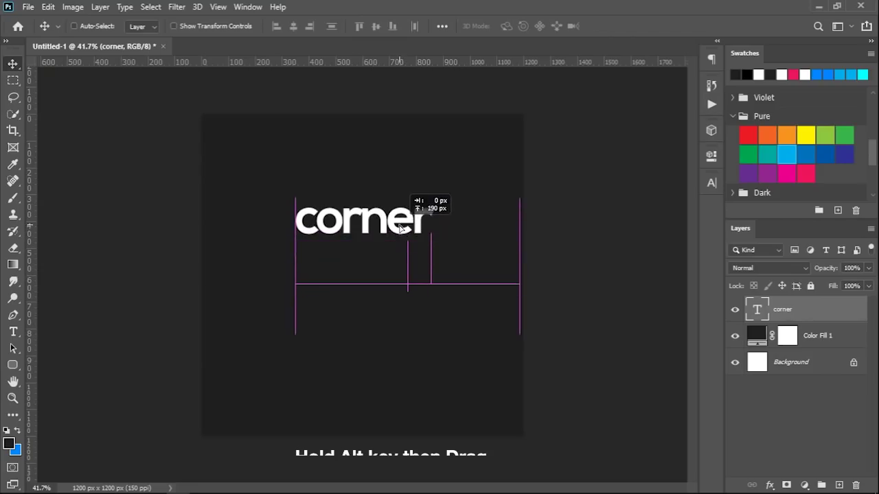
left_click_drag(402, 234, 402, 283)
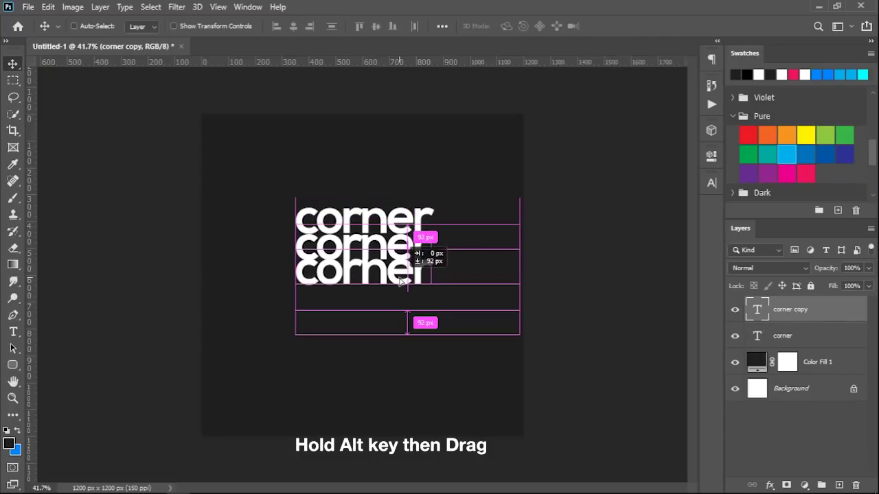
left_click_drag(402, 283, 404, 309)
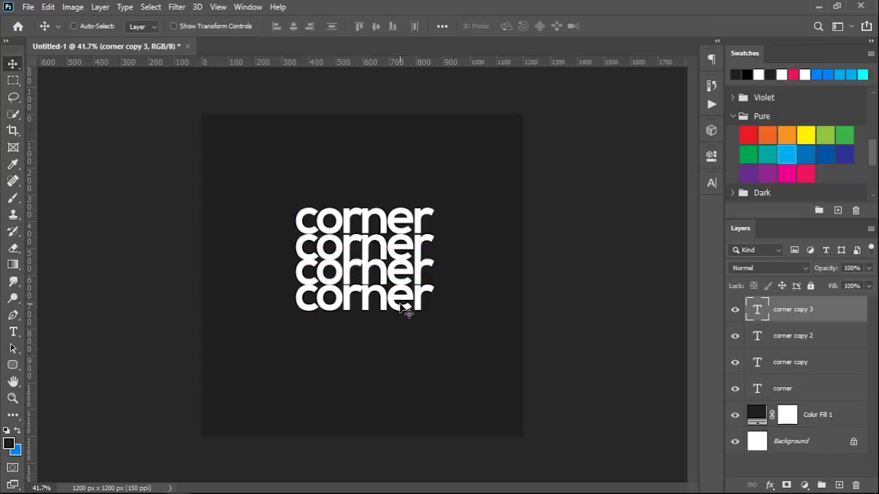
left_click(812, 389, "shift")
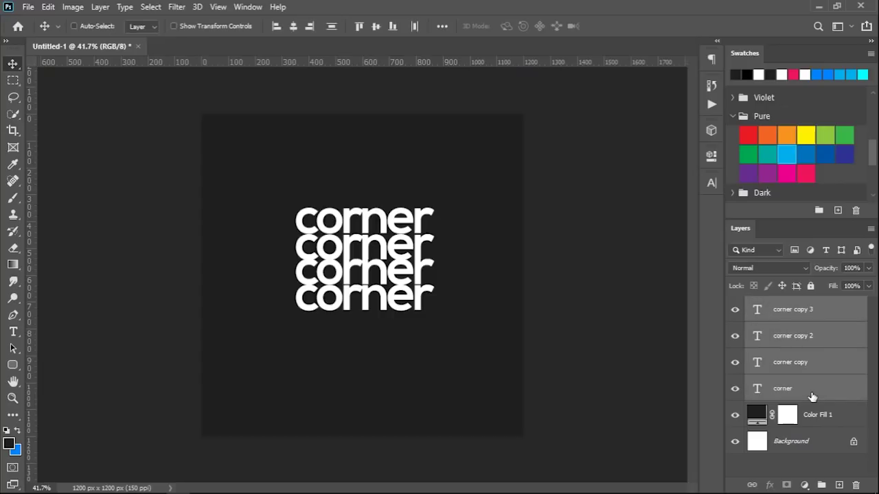
right_click(812, 396)
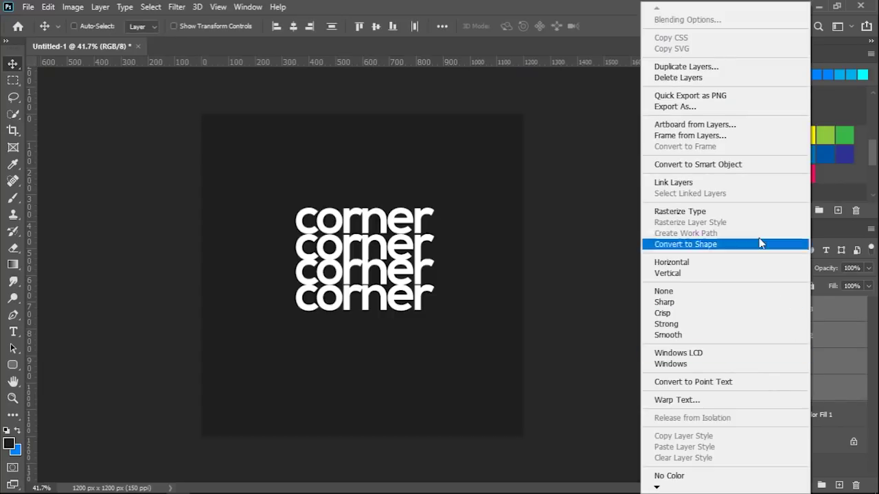
left_click(745, 165)
Step: Copy the stacked corner letters, deselect, and hide the corner copy 3 layer
key("ctrl")
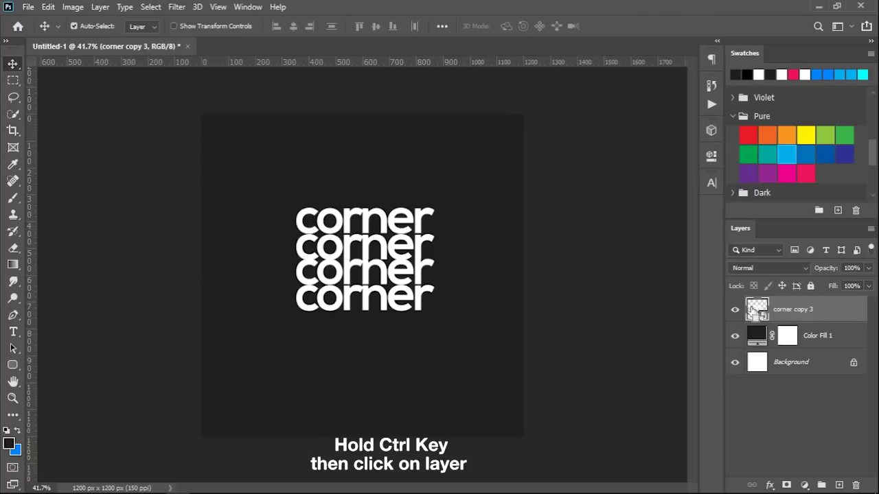
left_click(758, 313, "ctrl")
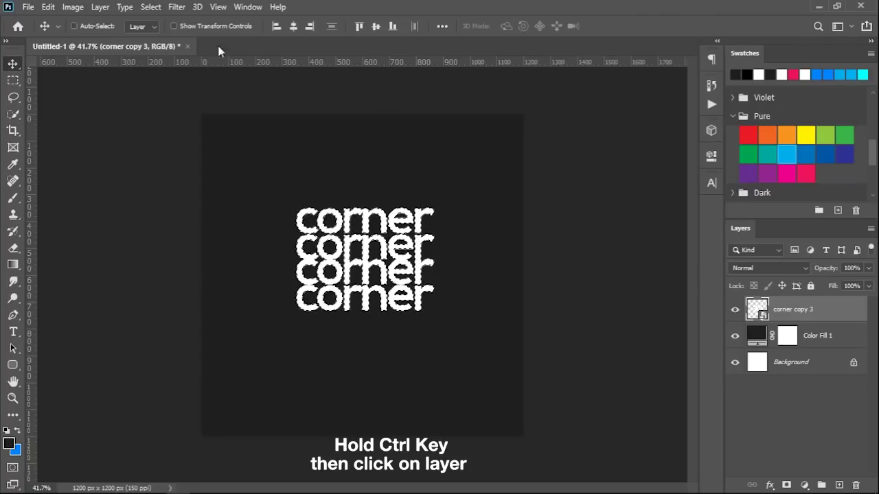
left_click(49, 6)
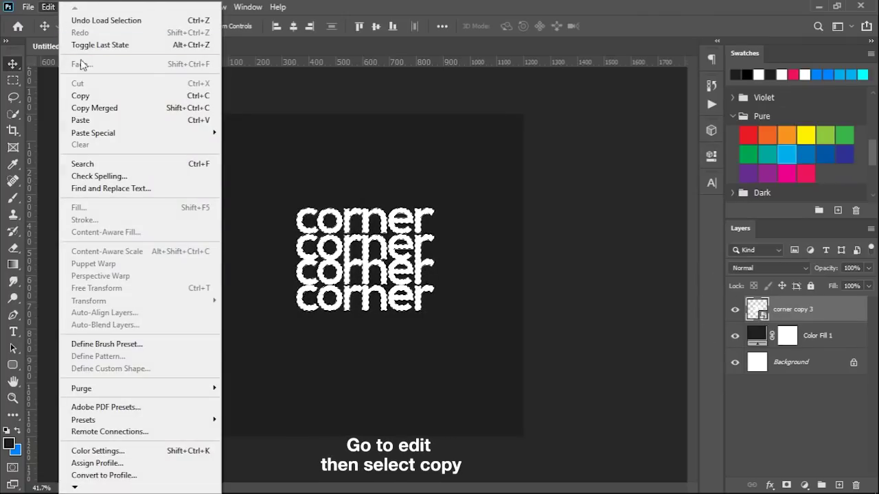
left_click(98, 96)
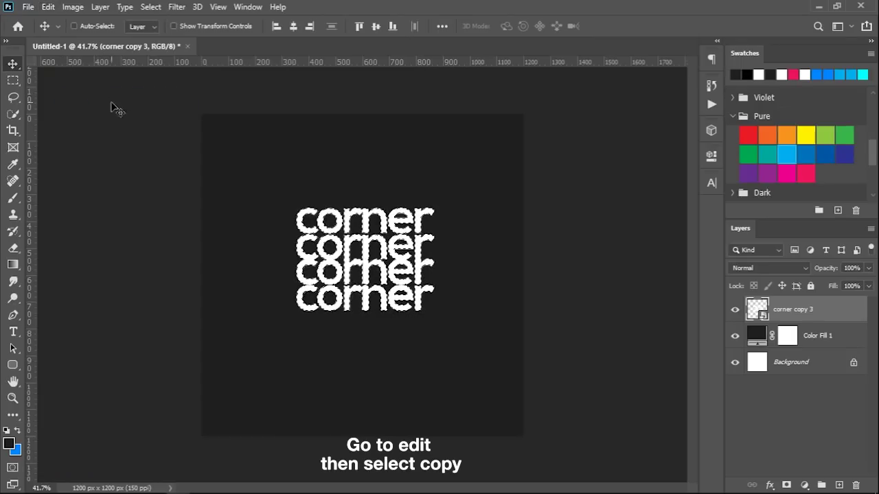
key("ctrl")
key("ctrl+d")
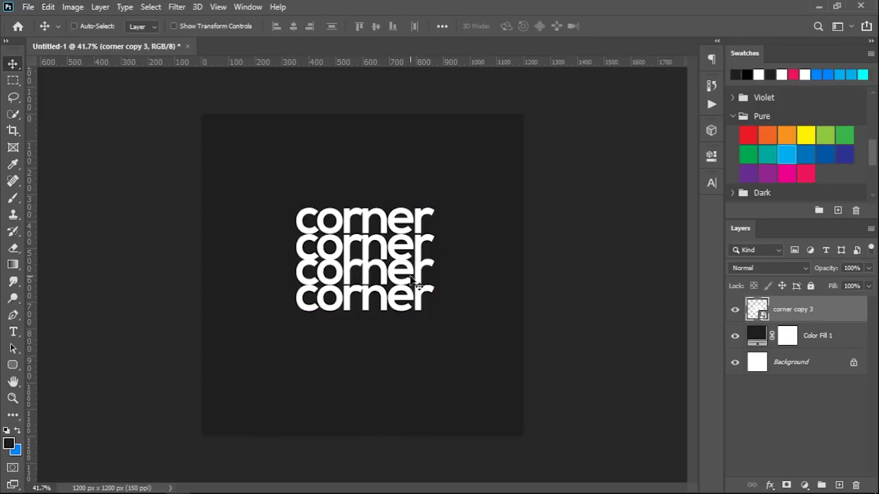
left_click(736, 311)
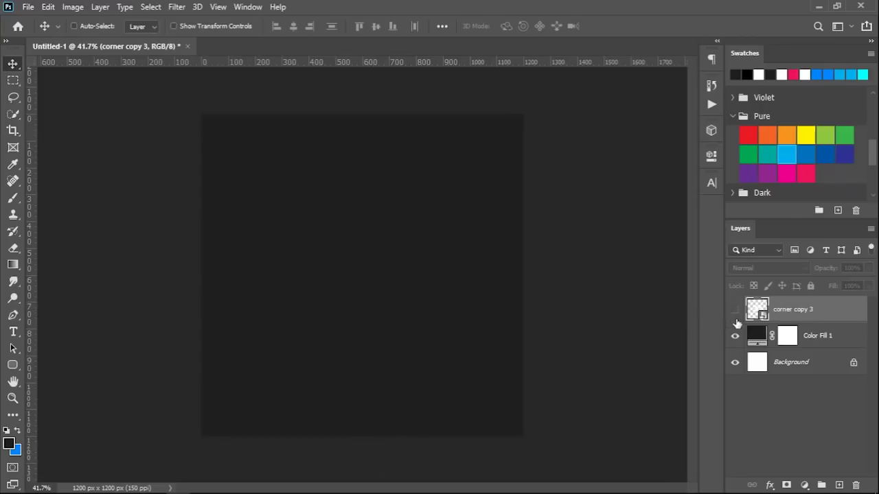
left_click(813, 345)
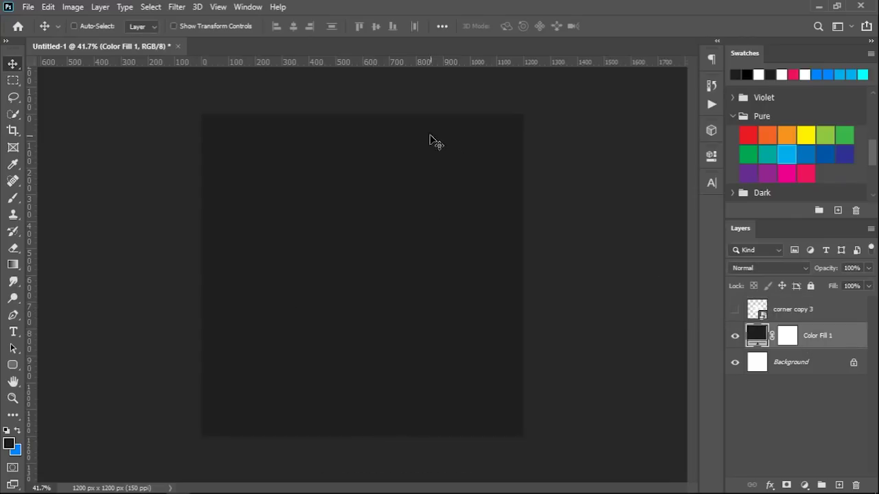
Step: Open Filter > Vanishing Point on Color Fill 1, rasterizing the layer
left_click(176, 7)
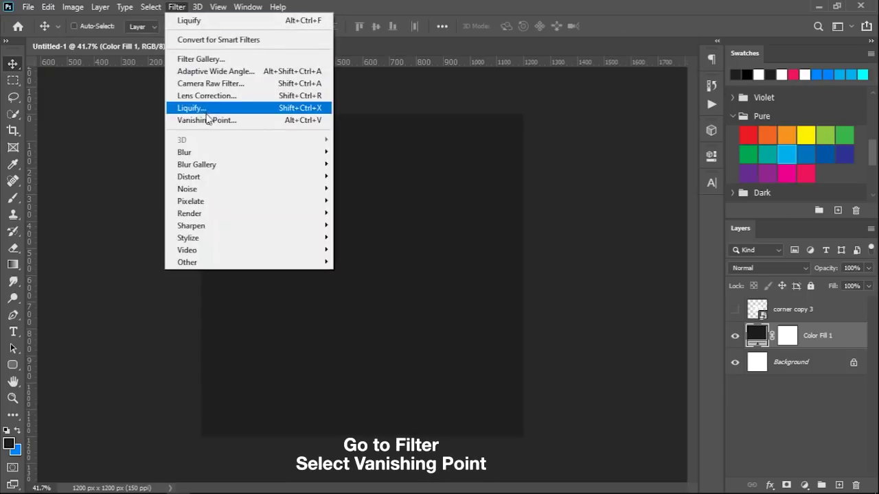
left_click(206, 120)
left_click(398, 204)
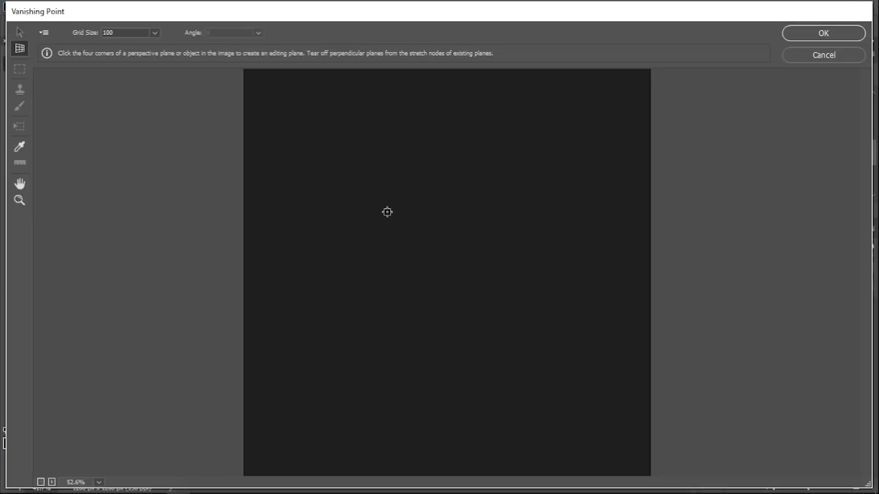
Step: Draw a perspective plane on the left side and skew its corners into perspective
left_click(297, 139)
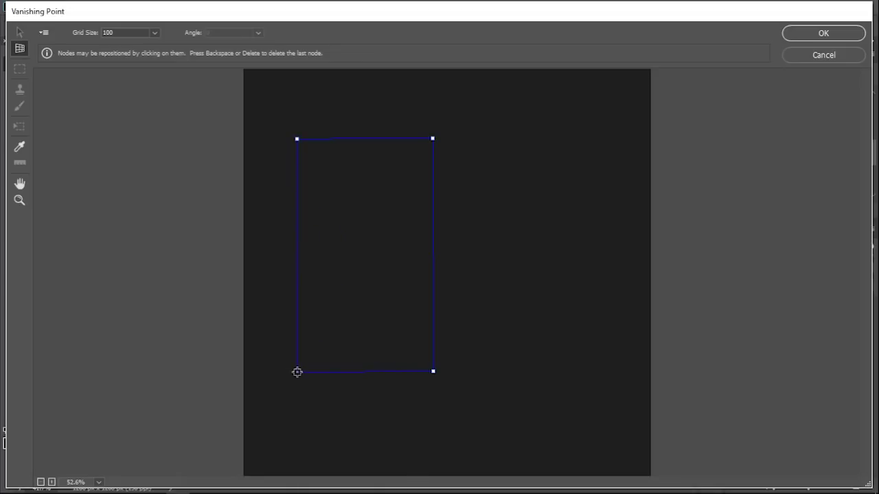
left_click(296, 370)
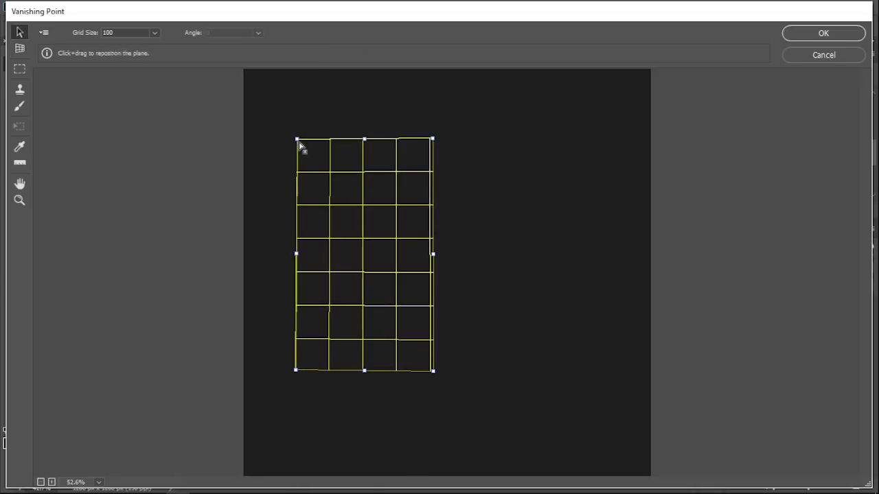
left_click_drag(297, 139, 315, 161)
left_click_drag(296, 371, 310, 368)
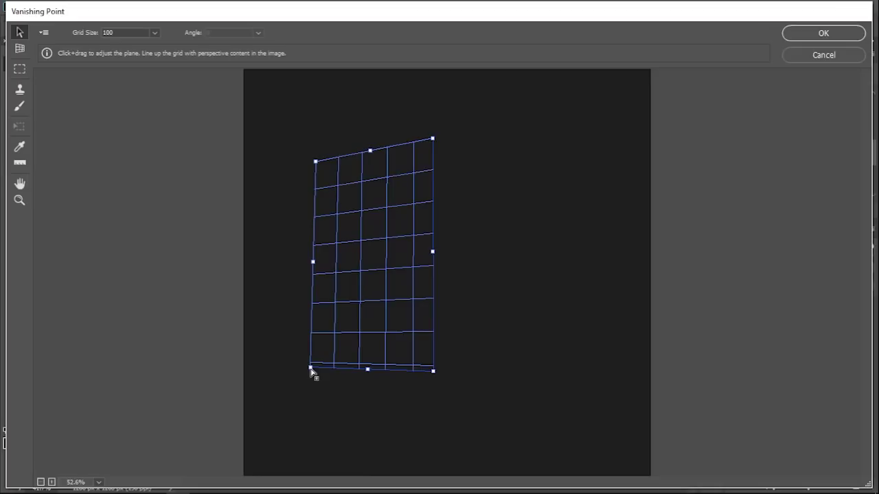
left_click_drag(310, 367, 317, 374)
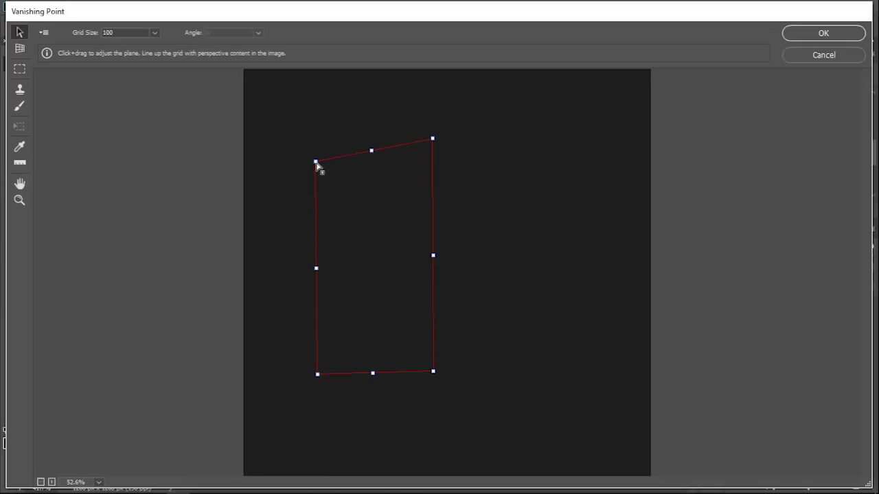
left_click_drag(316, 162, 319, 173)
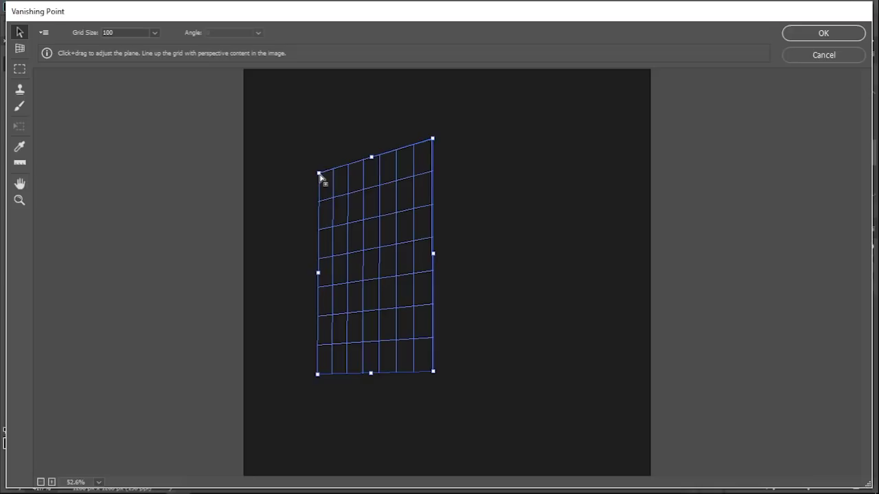
left_click(20, 49)
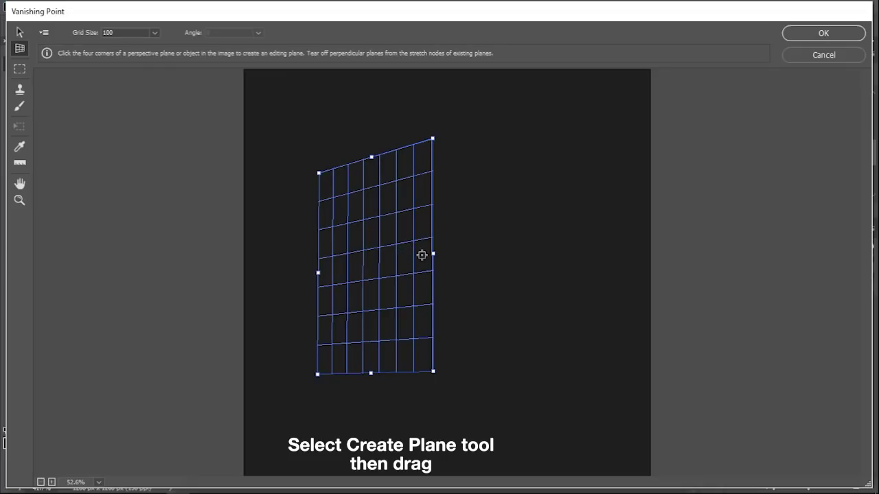
Step: Tear a perpendicular plane off the first plane's right edge and tilt its top corner
left_click_drag(433, 257, 571, 286)
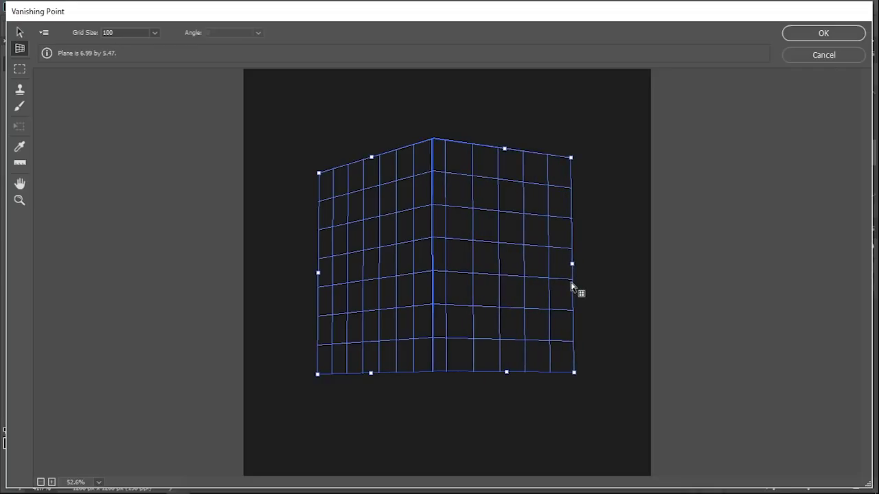
left_click_drag(571, 287, 571, 287)
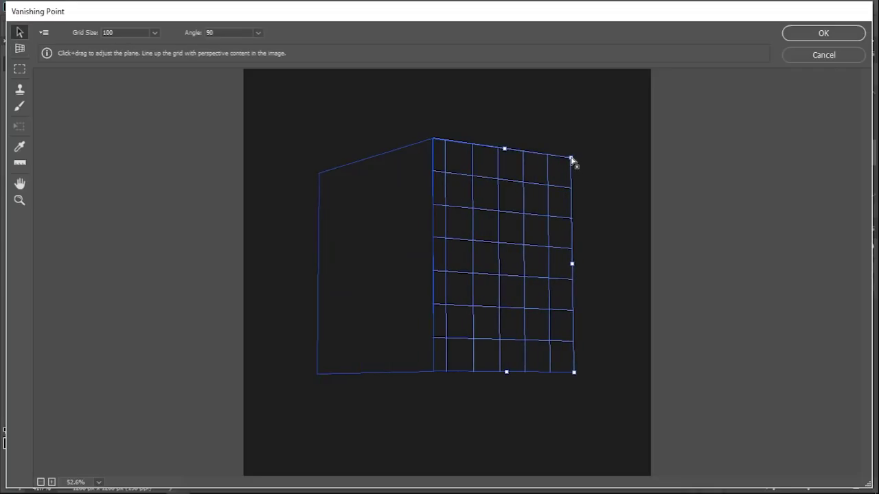
left_click_drag(570, 157, 570, 178)
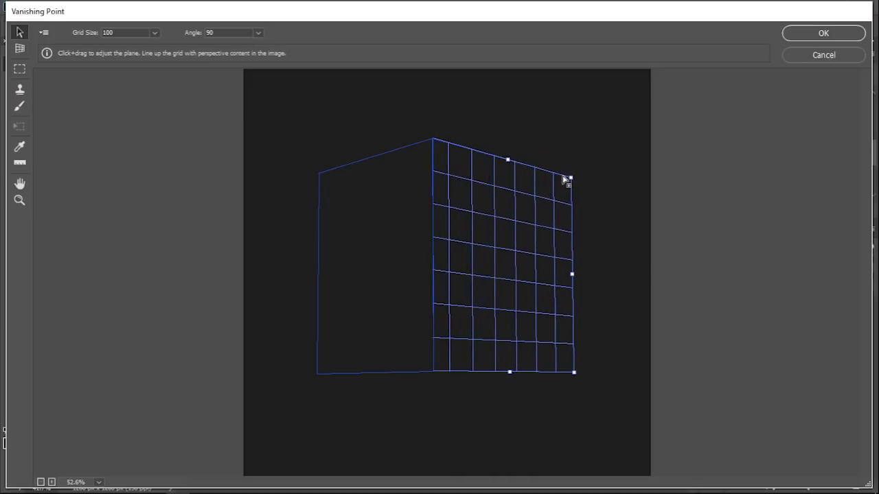
left_click_drag(563, 177, 563, 180)
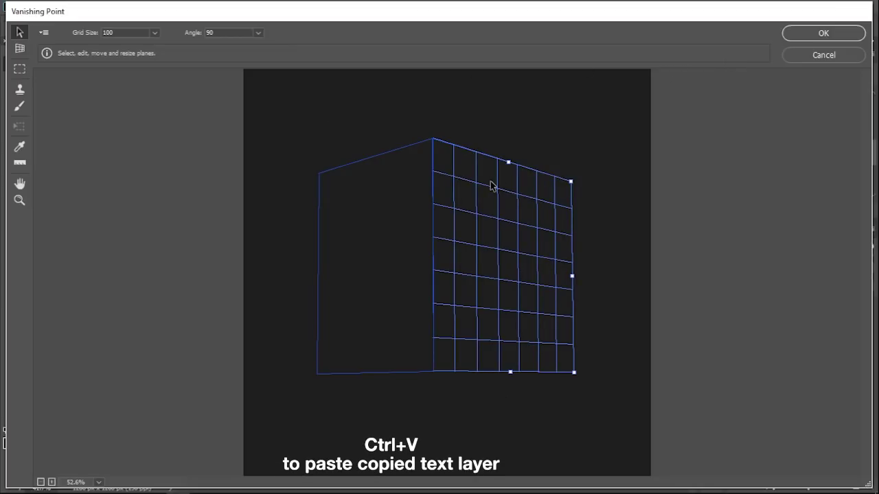
Step: Paste the corner text into Vanishing Point, drag it onto both planes, and apply with OK
key("ctrl+v")
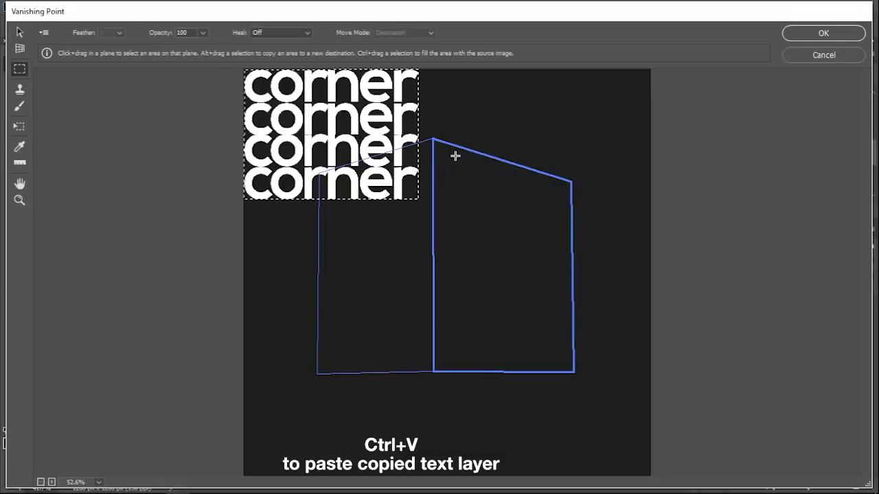
left_click_drag(355, 126, 462, 237)
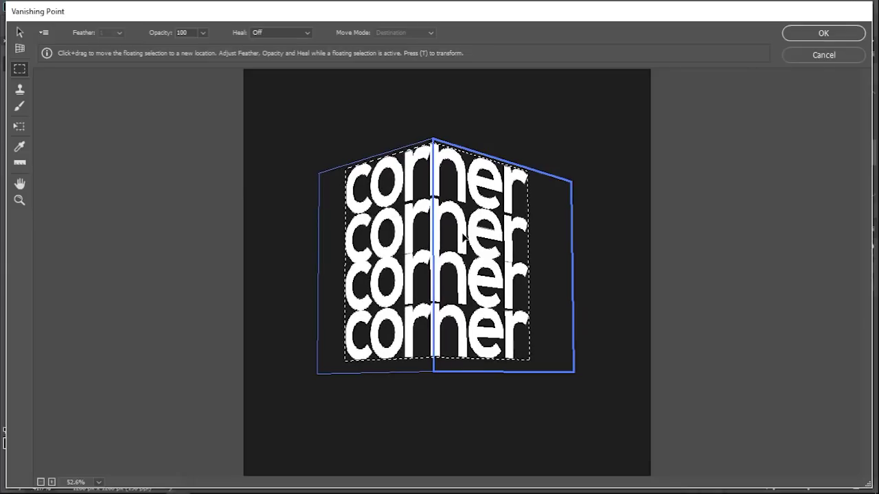
left_click_drag(455, 223, 459, 227)
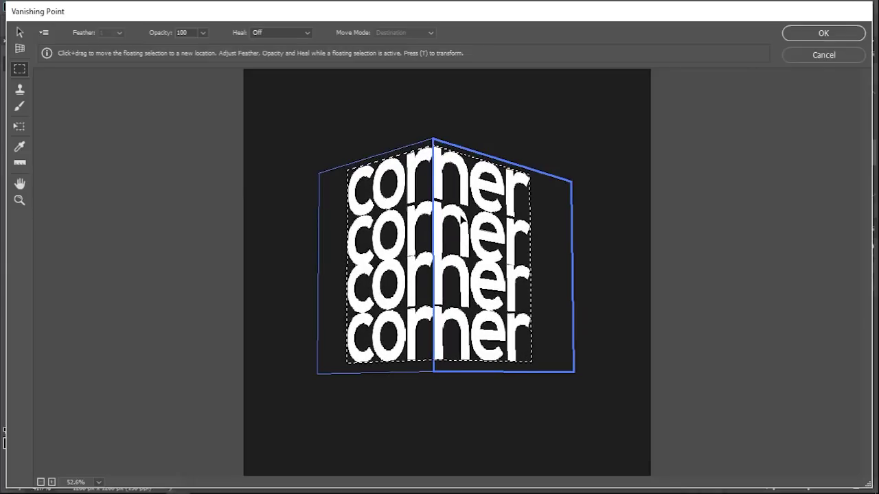
left_click(812, 38)
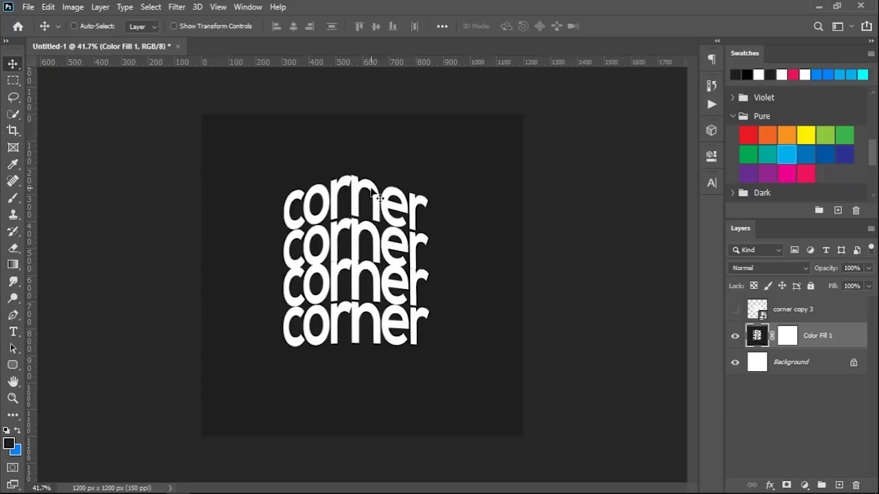
key("m")
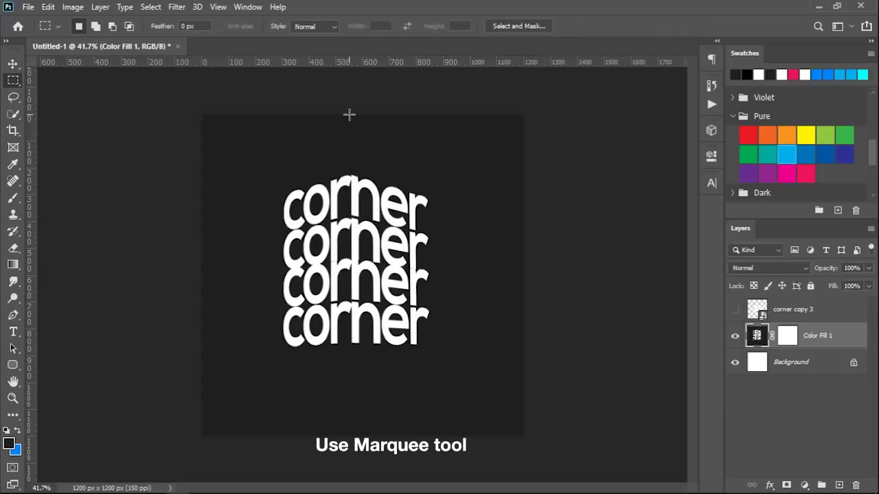
Step: On a new layer, brush soft black shading over the n letters within a right-half selection
left_click_drag(350, 115, 539, 435)
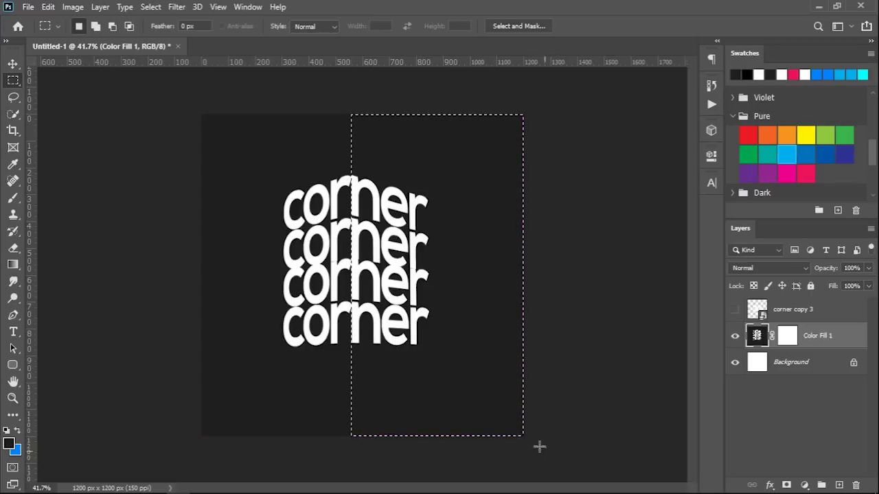
left_click_drag(479, 357, 480, 359)
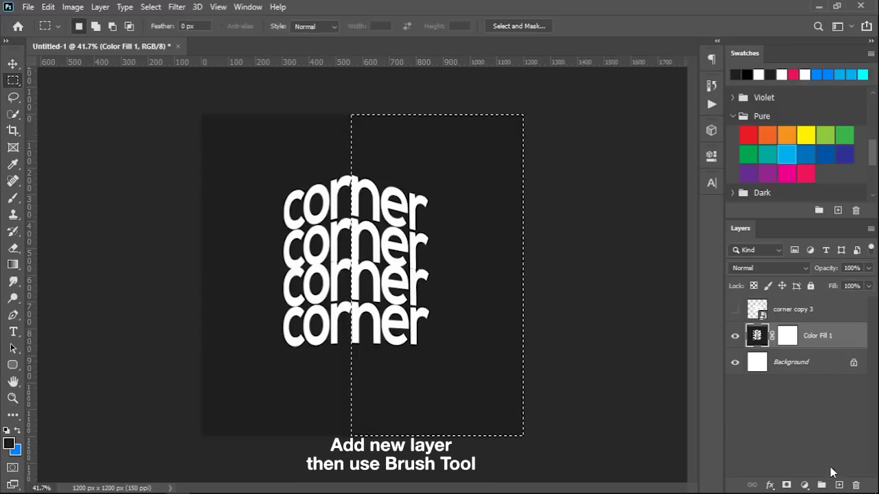
left_click(839, 485)
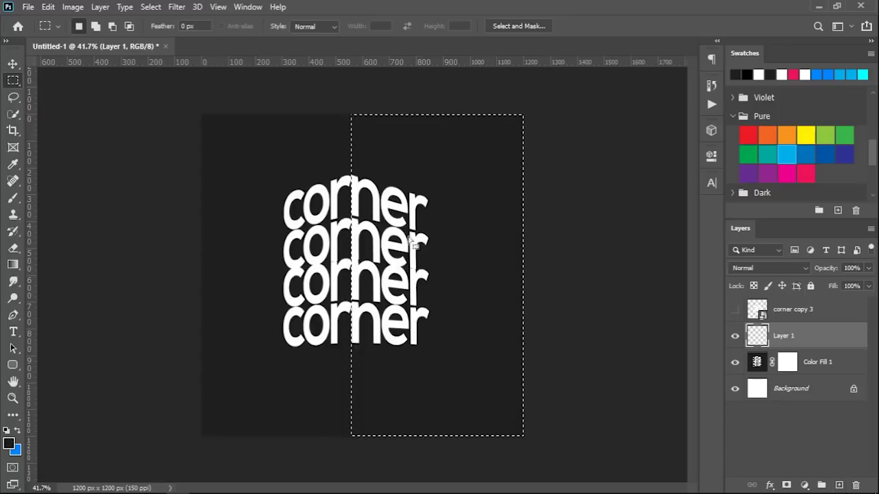
key("b")
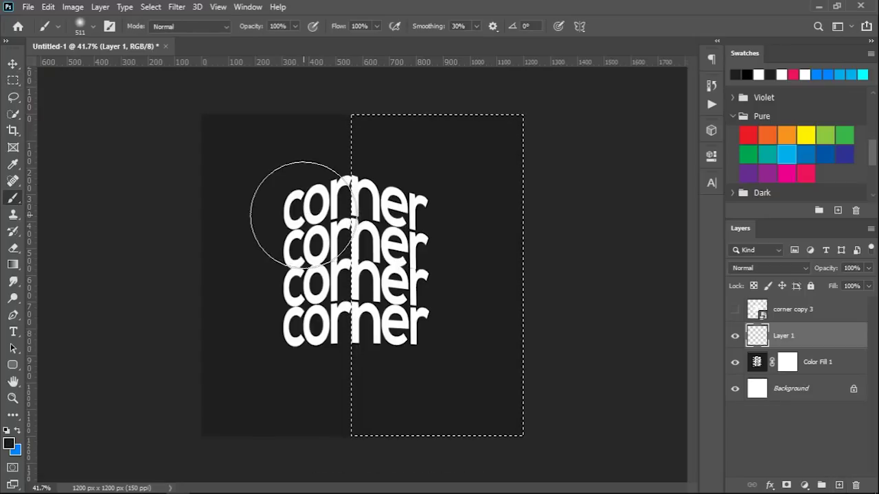
right_click(302, 217)
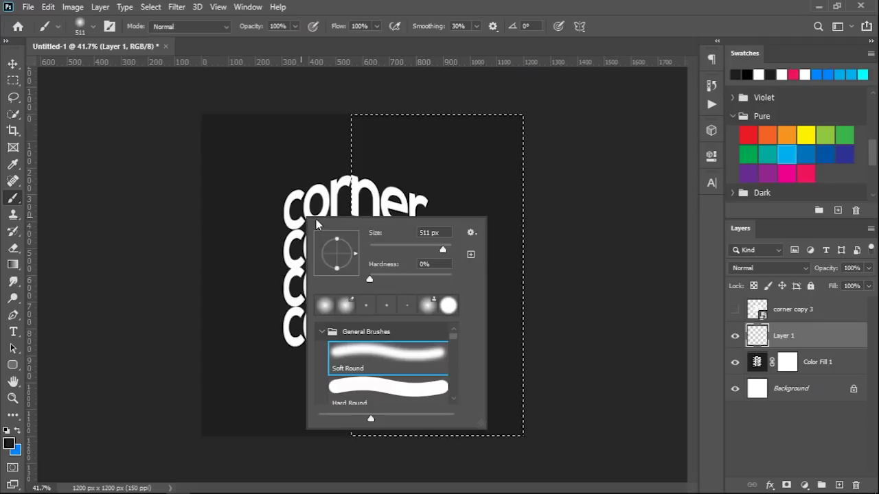
key("Escape")
left_click_drag(298, 207, 303, 319)
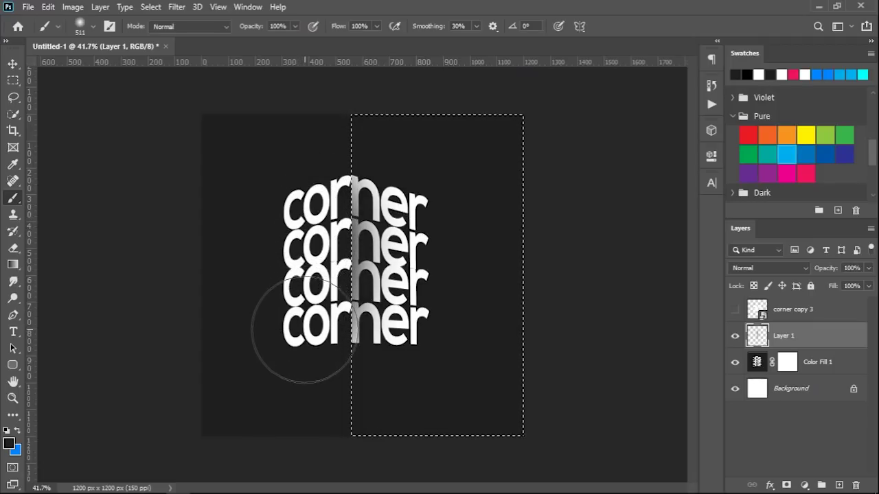
left_click_drag(303, 318, 295, 180)
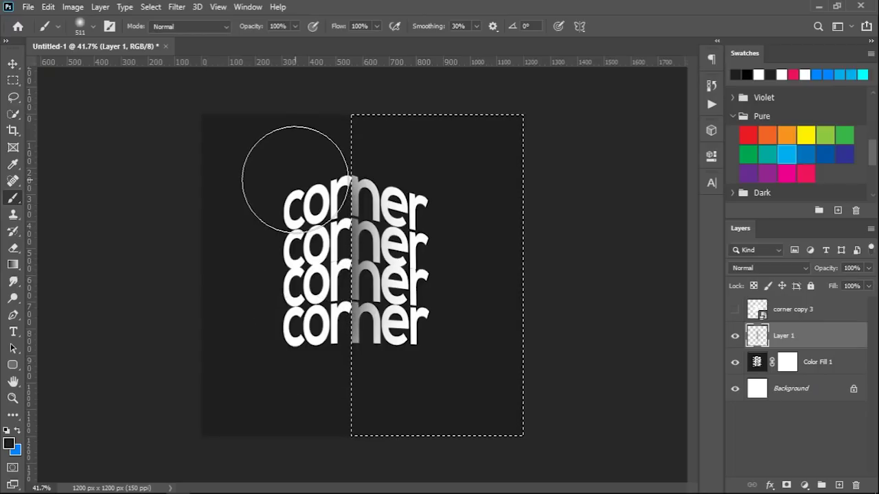
key("ctrl+d")
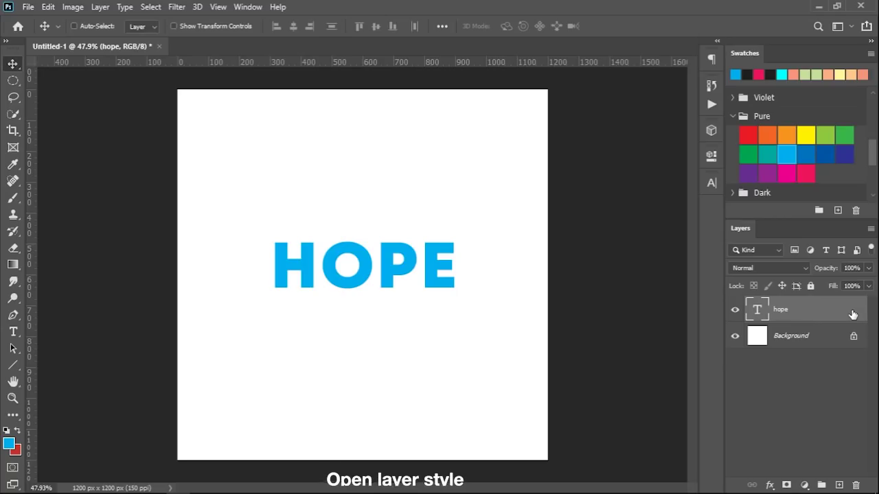
Step: Add a 10 px outside dark grey stroke to the hope text layer
double_click(852, 310)
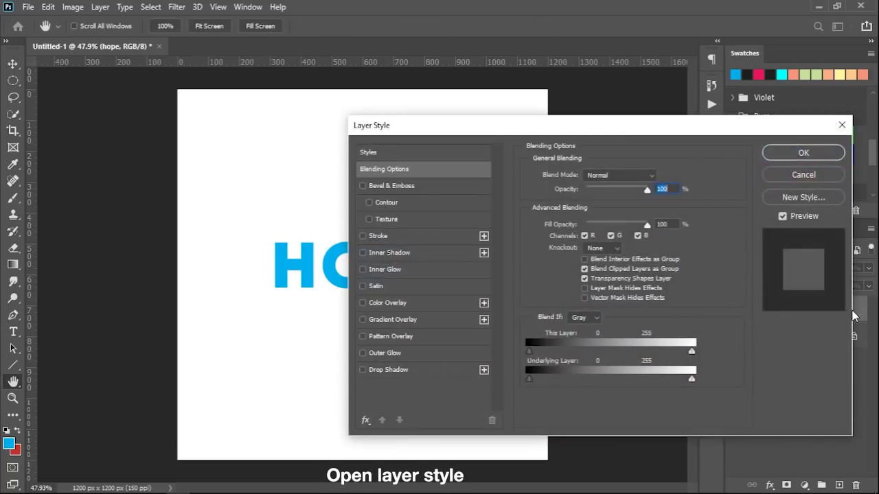
left_click(366, 236)
left_click(418, 236)
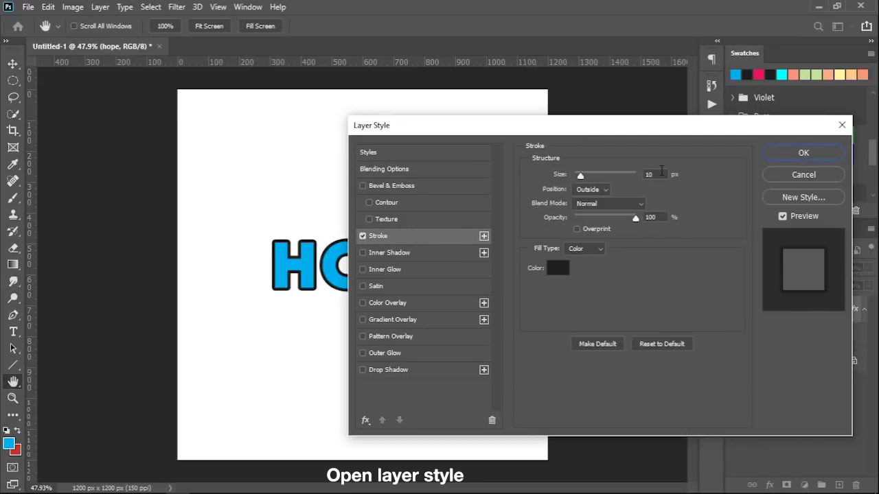
double_click(662, 174)
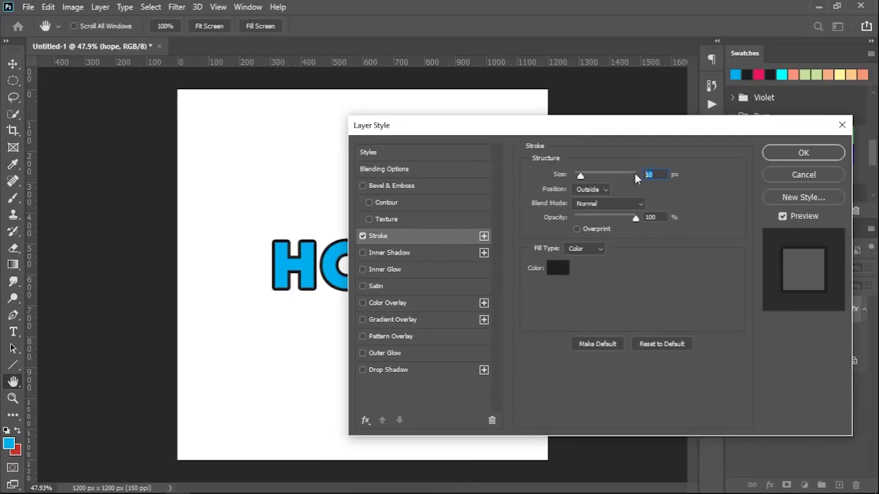
left_click(801, 152)
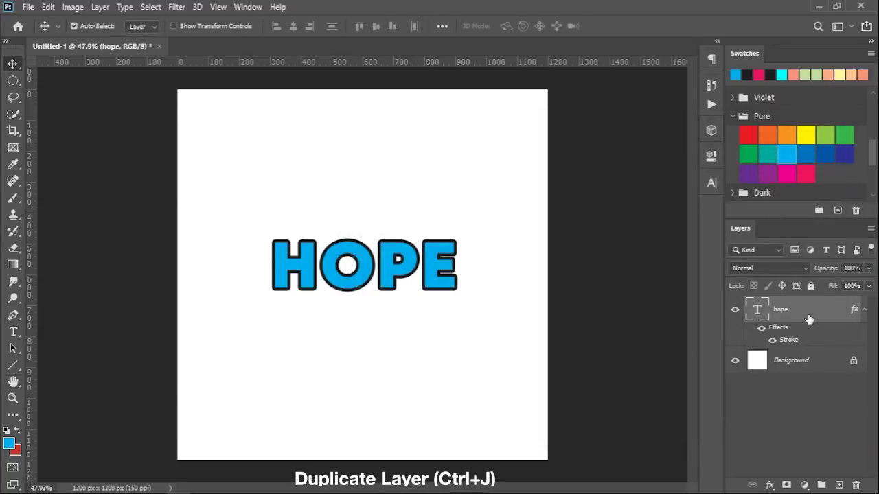
Step: Duplicate the outlined hope layer and drag the original copy down and right
key("ctrl+j")
left_click(805, 362)
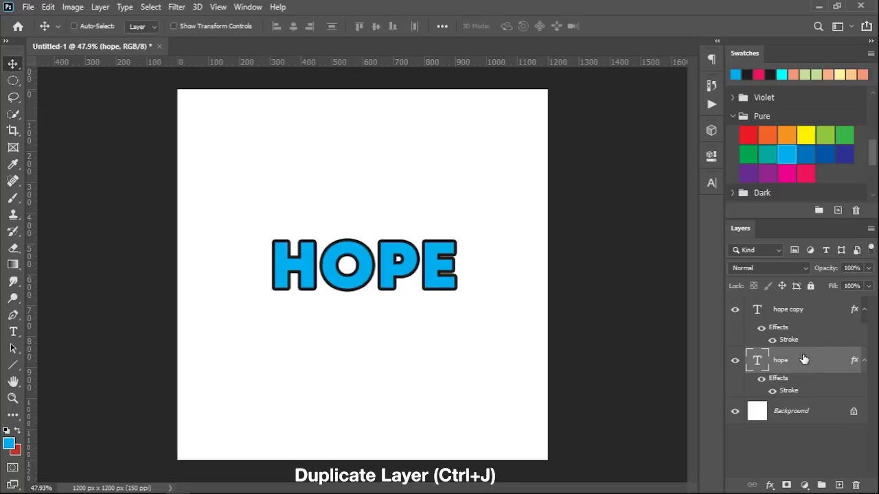
key("ctrl+t")
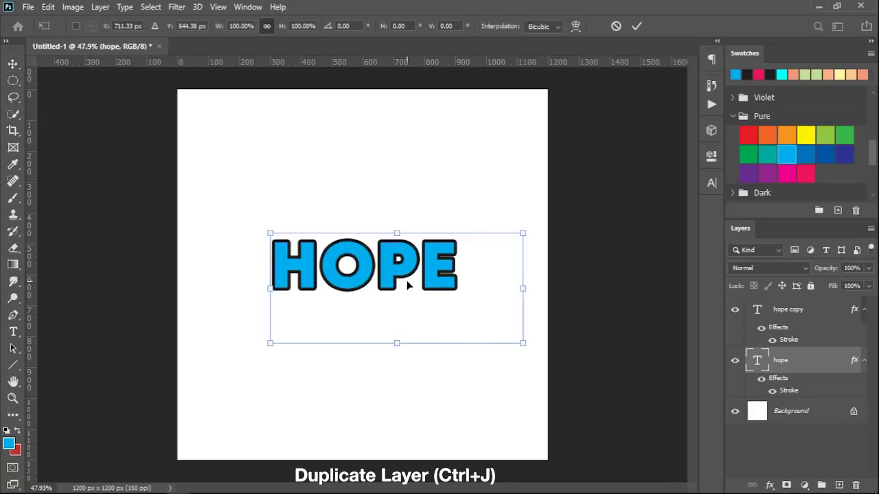
scroll(420, 291, "up", 3, "alt")
left_click_drag(417, 248, 435, 257)
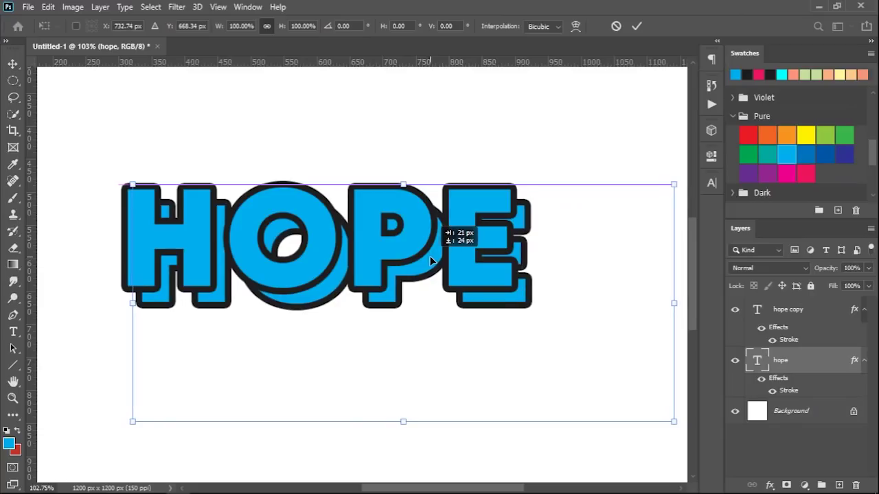
Step: Nudge the lower HOPE copy down and right with arrow keys and commit the transform
key("Down")
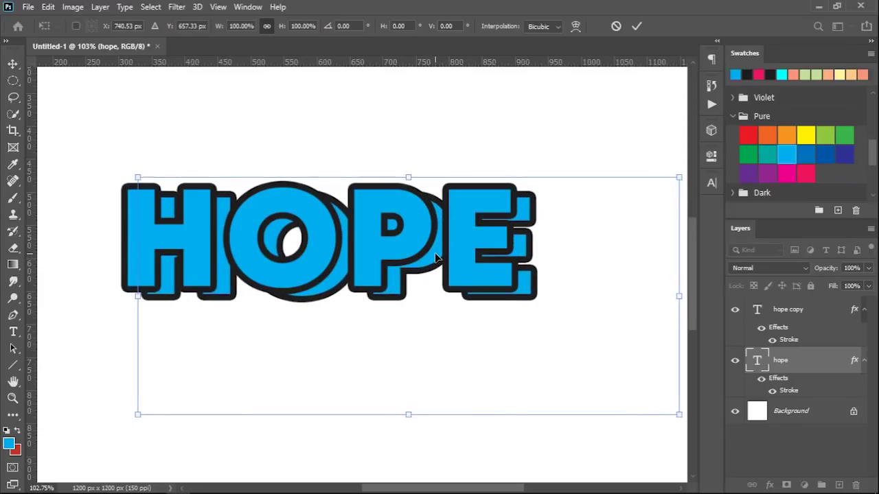
key("Down")
key("Right")
key("Right")
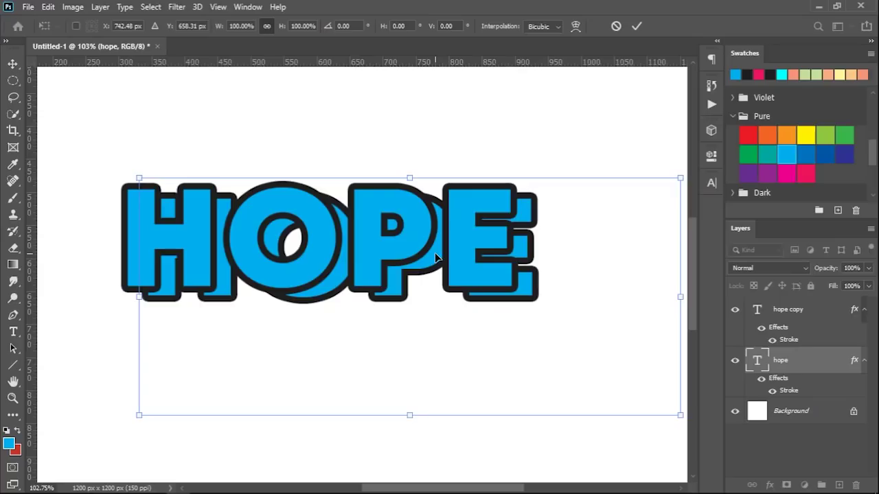
key("Down")
key("Down")
key("Down")
key("Down")
key("Down")
key("Right")
key("Right")
key("Down")
key("Down")
key("Down")
left_click(636, 26)
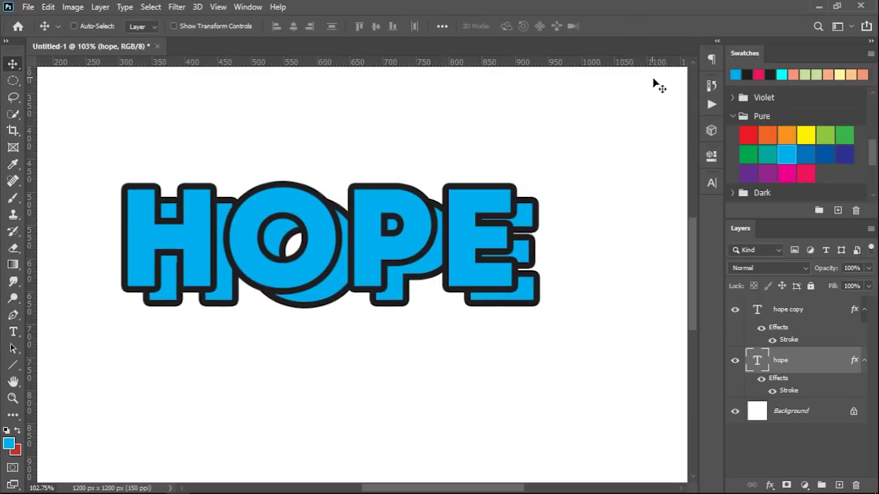
Step: Fill the lower HOPE copy with pink from the Swatches panel
left_click(760, 74)
key("alt+BackSpace")
scroll(348, 204, "down", 3, "alt")
scroll(249, 241, "down", 2, "alt")
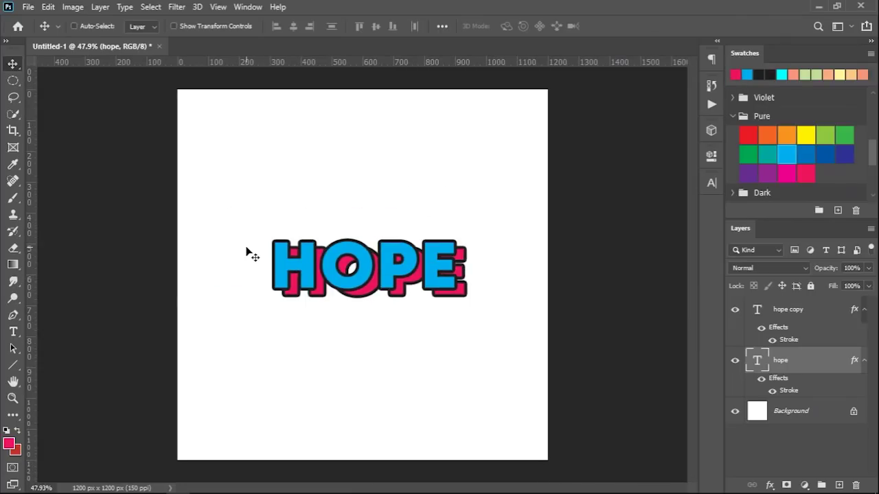
left_click(13, 315)
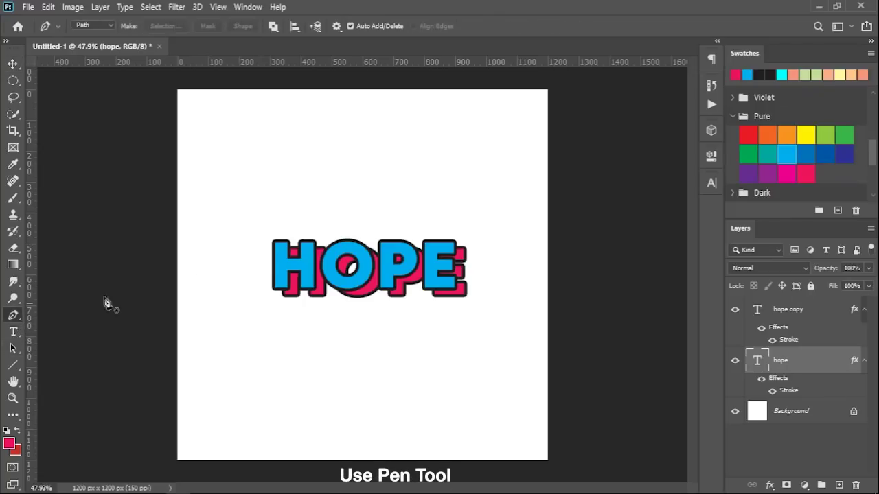
Step: Pen-trace the gap at the E's top-right corner and fill it with a #1e1e1e Solid Color layer
scroll(461, 240, "up", 2, "alt")
scroll(480, 249, "up", 2, "alt")
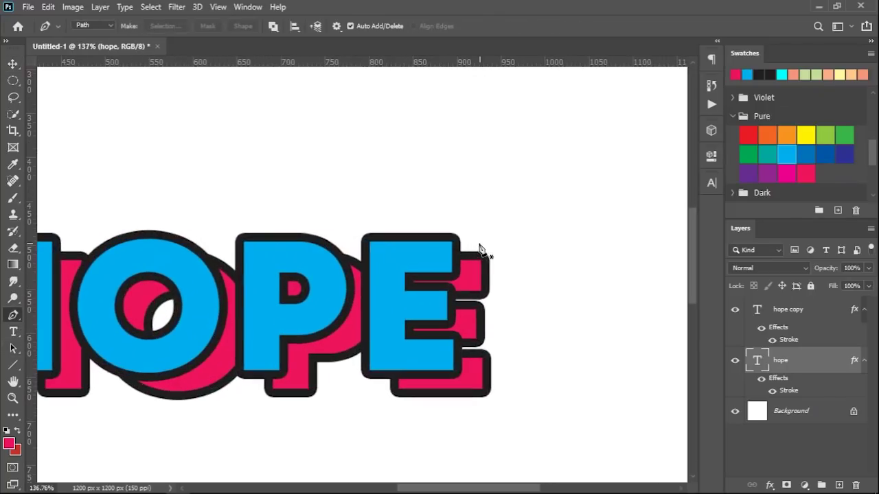
scroll(453, 250, "up", 2, "alt")
scroll(460, 245, "up", 2, "alt")
scroll(496, 239, "up", 2, "alt")
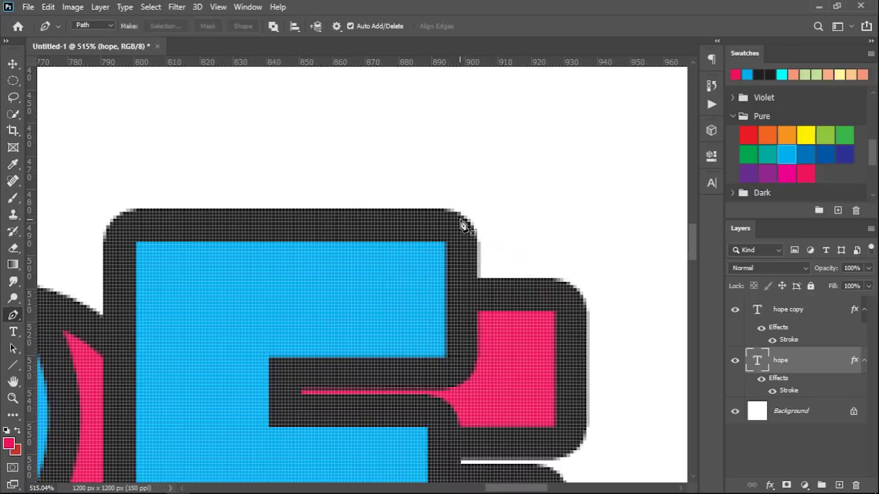
left_click(464, 219)
left_click(576, 292)
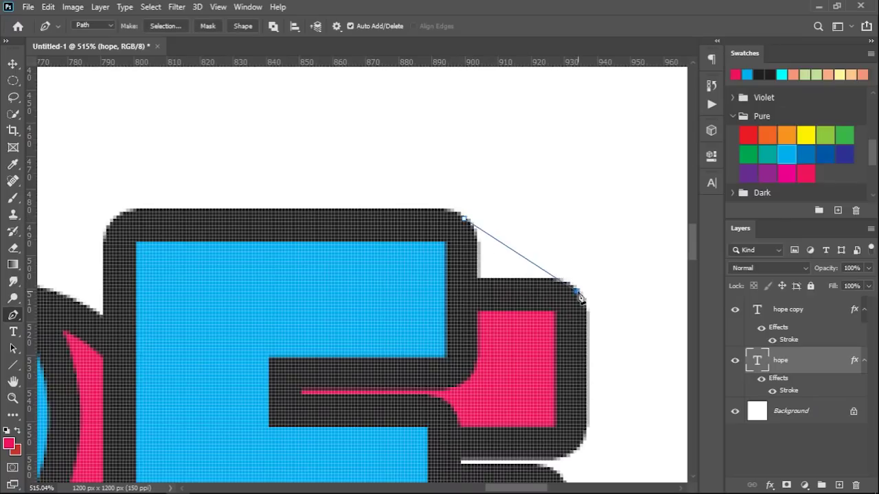
left_click(470, 292)
left_click(464, 220)
right_click(474, 248)
left_click(515, 264)
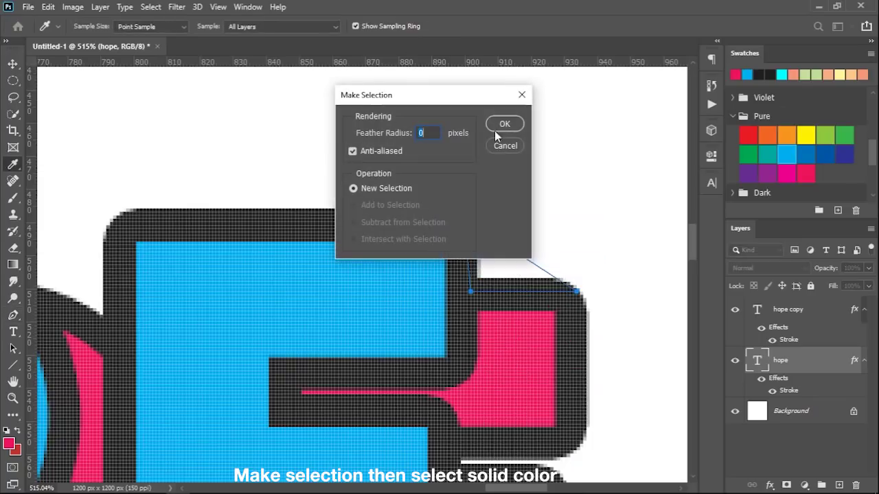
left_click(503, 122)
left_click(805, 485)
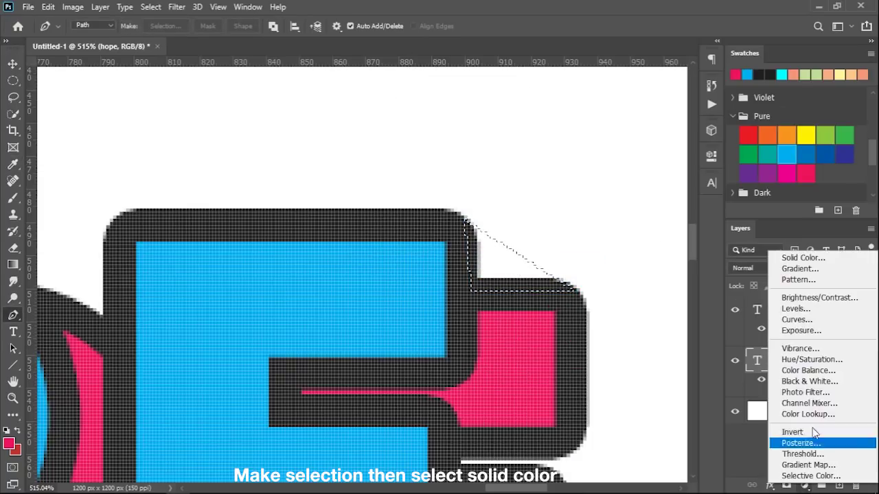
left_click(820, 256)
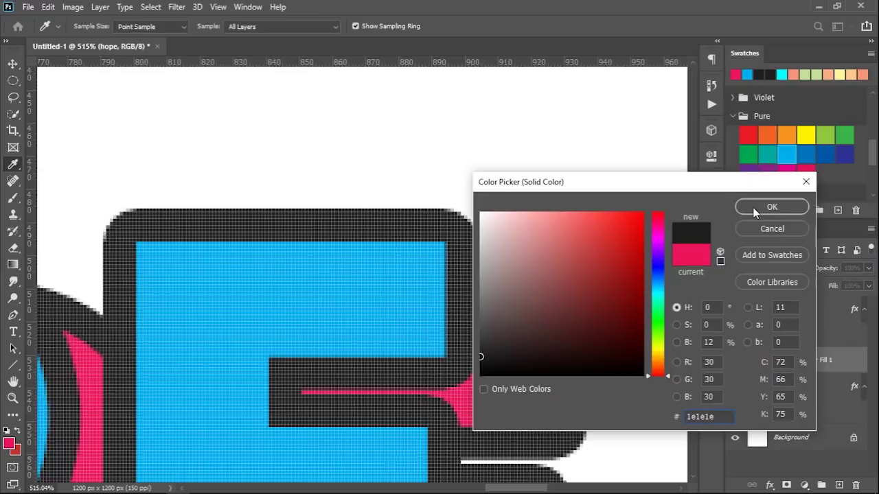
key("Return")
Step: Pen-trace the gap between P and E and fill it with a dark Solid Color layer
left_click_drag(676, 250, 526, 249)
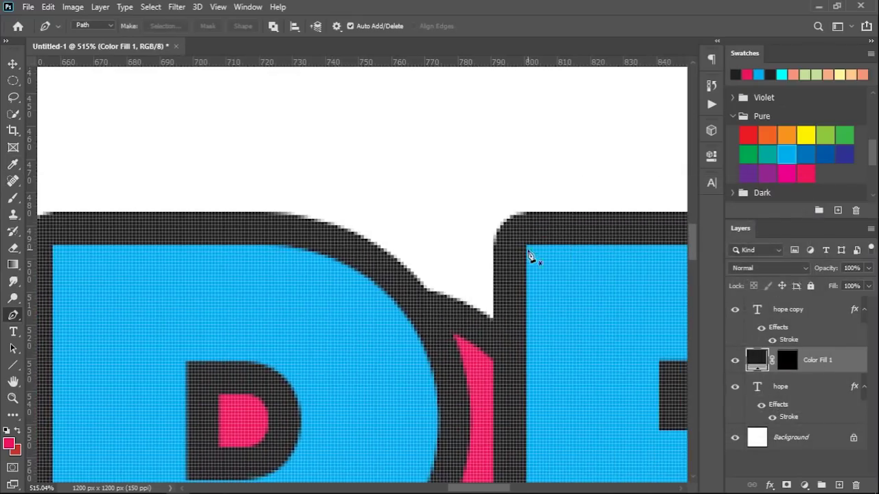
left_click(314, 218)
left_click_drag(477, 311, 481, 318)
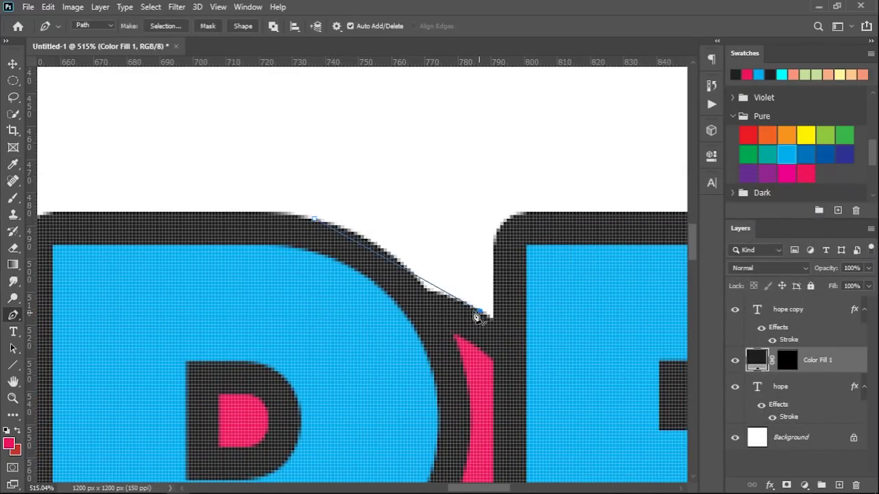
left_click(423, 314)
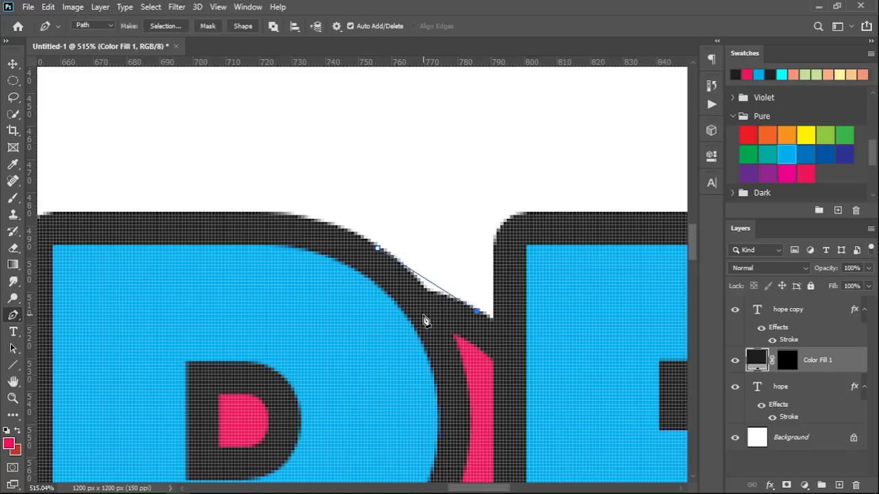
left_click(377, 247)
right_click(410, 208)
left_click(457, 219)
left_click(505, 125)
left_click(805, 485)
left_click(790, 254)
left_click(746, 211)
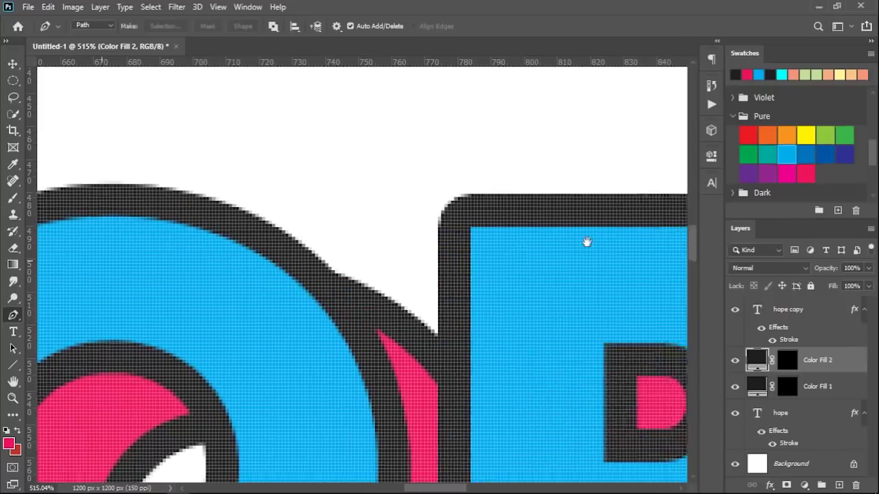
Step: Patch the first outline gap with a path selection and a sampled dark Solid Color fill
scroll(584, 239, "left", 3)
left_click(491, 306)
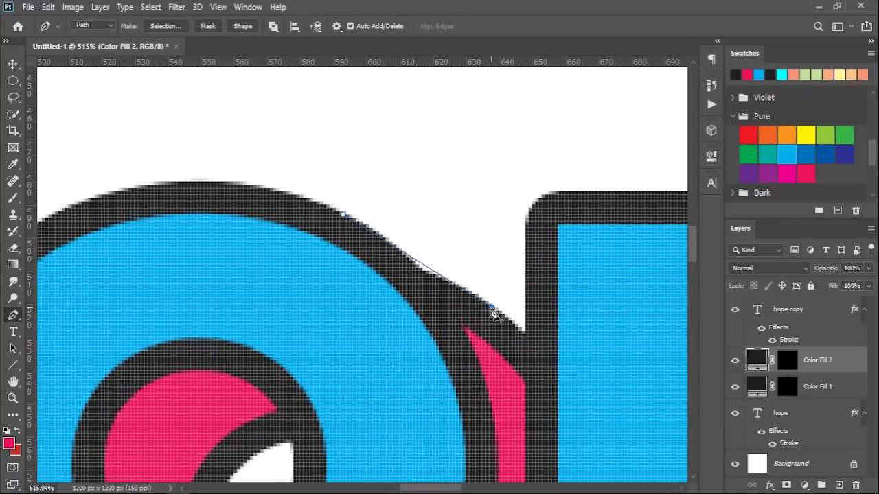
left_click(396, 274)
right_click(394, 208)
left_click(432, 259)
left_click(494, 126)
left_click(804, 484)
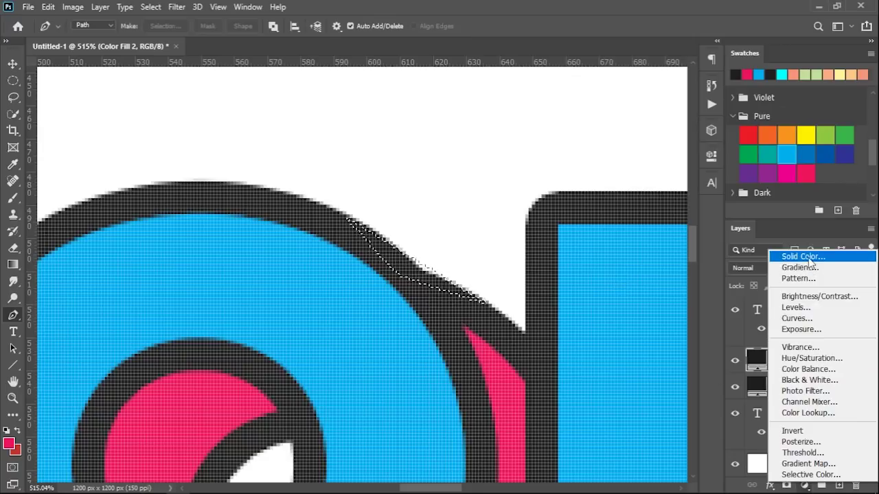
left_click(796, 251)
left_click(318, 205)
left_click(770, 207)
Step: Patch the gap between the H and O with a sampled dark Solid Color fill
key("p")
scroll(423, 249, "left", 3)
scroll(330, 208, "left", 3)
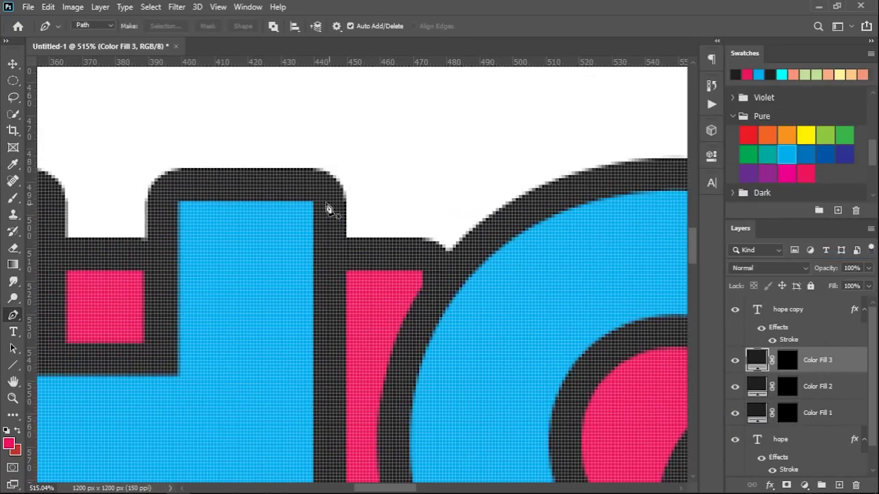
left_click(435, 244)
left_click(339, 251)
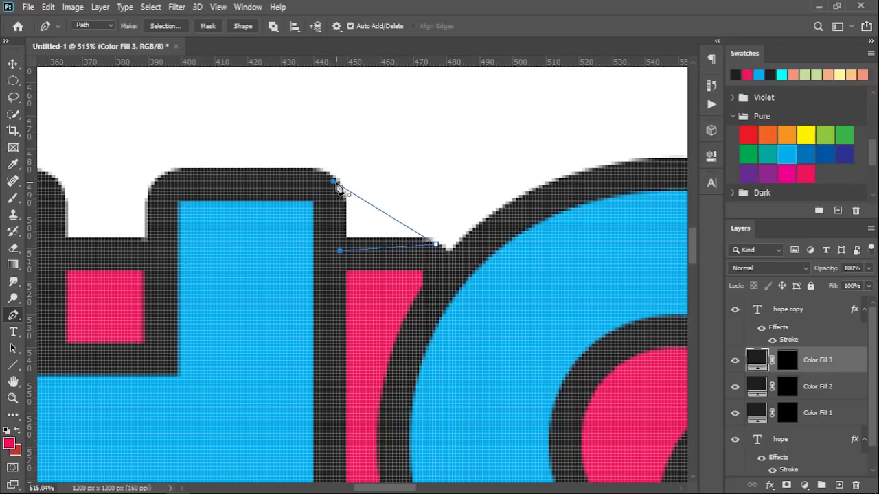
left_click(333, 182)
right_click(339, 187)
left_click(388, 261)
left_click(502, 123)
left_click(805, 485)
left_click(804, 257)
left_click(480, 357)
left_click(770, 203)
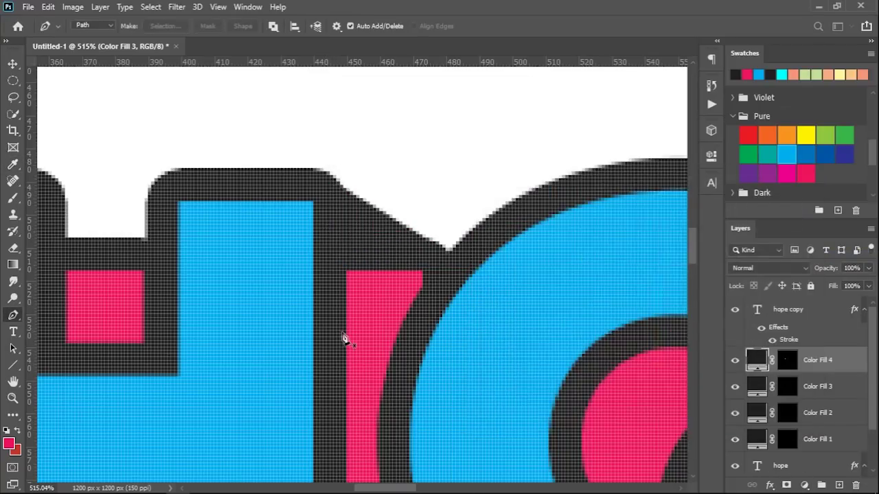
Step: Fill a triangular gap below the H's lower-left corner with a dark Solid Color layer
scroll(343, 337, "down", 5)
left_click(312, 335)
left_click(426, 405)
left_click(428, 335)
left_click(313, 335)
right_click(351, 344)
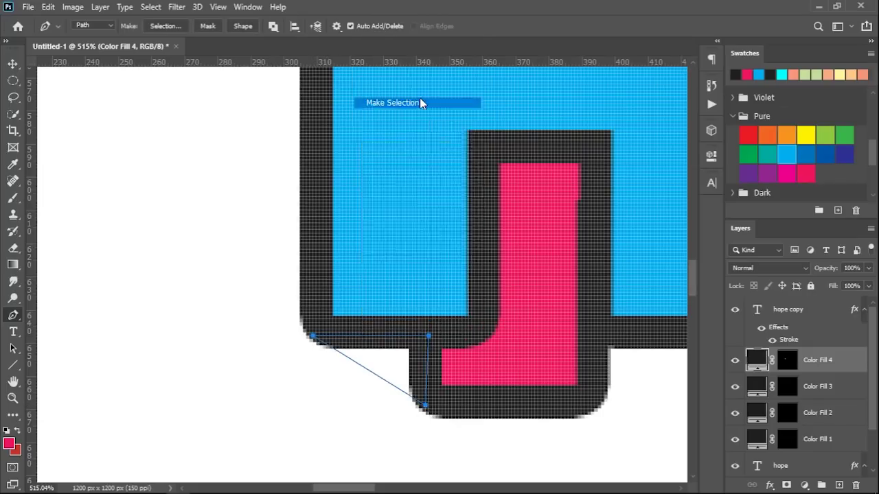
left_click(420, 103)
left_click(508, 125)
left_click(805, 486)
left_click(793, 262)
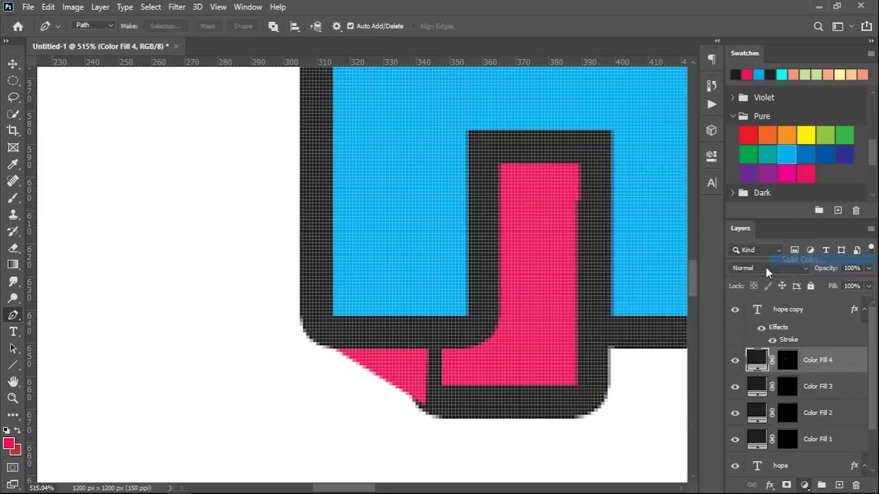
left_click(771, 204)
scroll(497, 271, "down", 5)
scroll(500, 289, "down", 2)
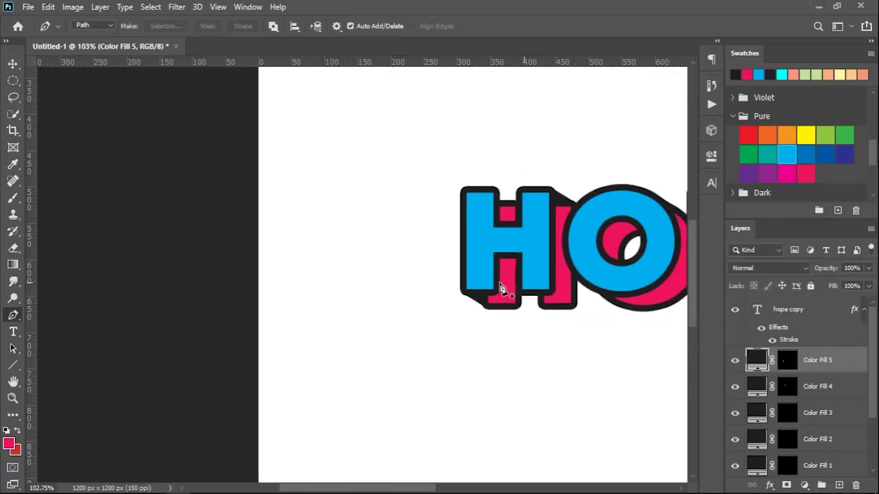
Step: Convert the layers from hope copy down to hope into one smart object
scroll(569, 313, "down", 2)
scroll(376, 291, "down", 1)
scroll(341, 293, "down", 1)
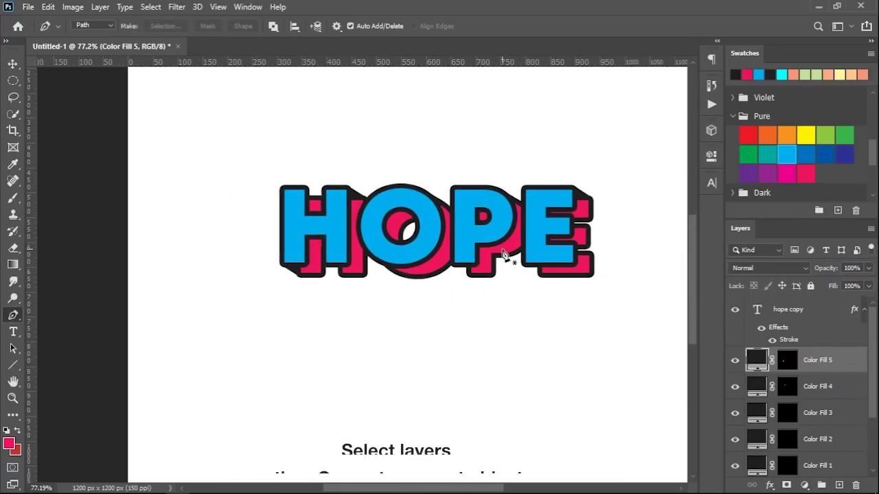
scroll(505, 255, "down", 1)
scroll(506, 255, "down", 1)
scroll(501, 254, "down", 1)
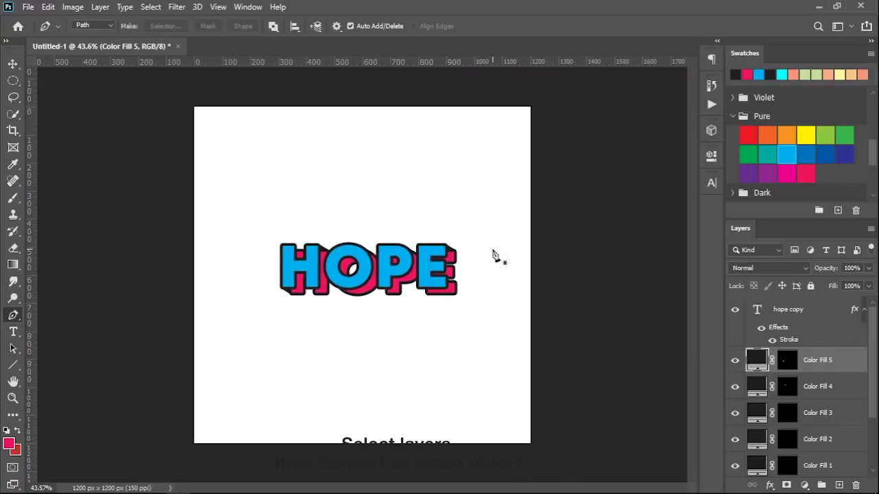
left_click(818, 314)
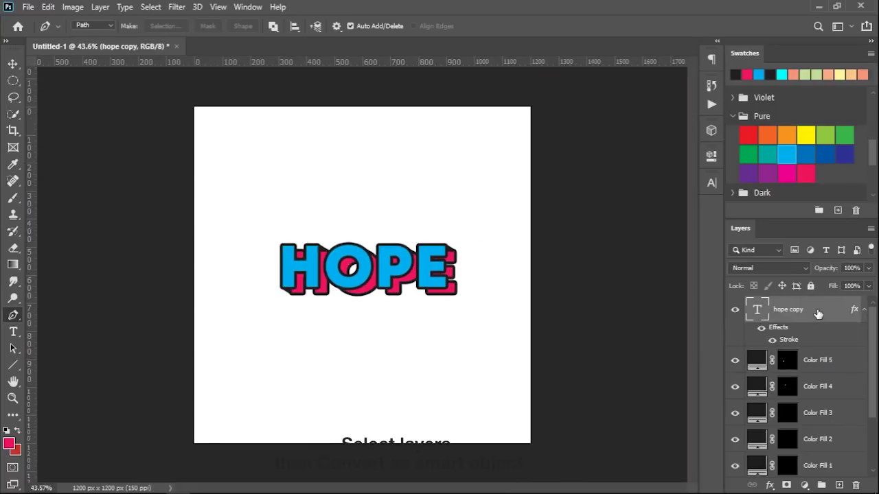
scroll(816, 359, "down", 2)
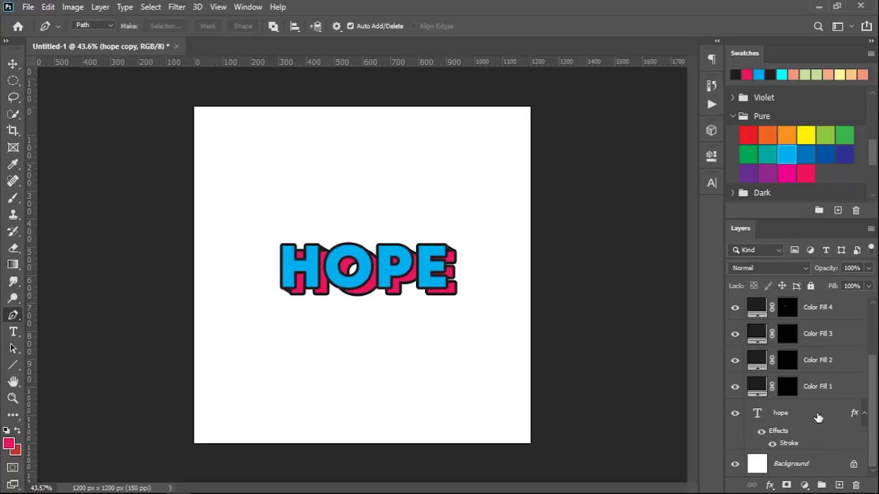
left_click(818, 417, "shift")
right_click(818, 418)
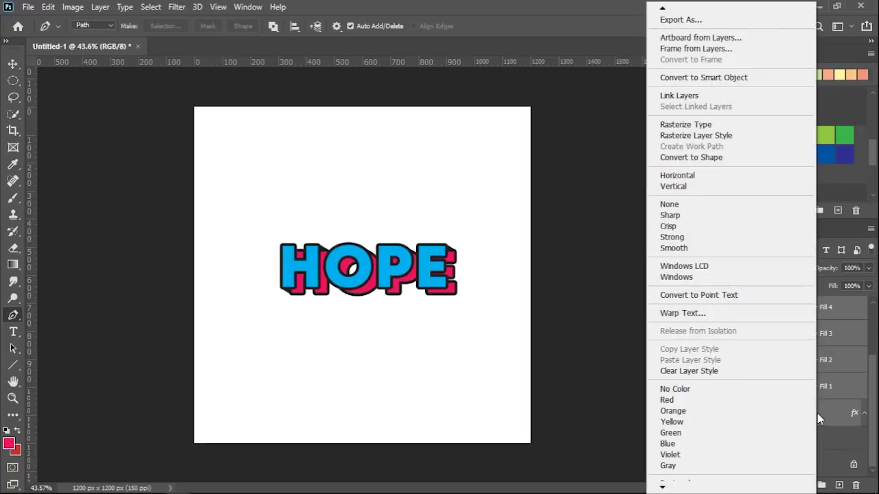
left_click(749, 78)
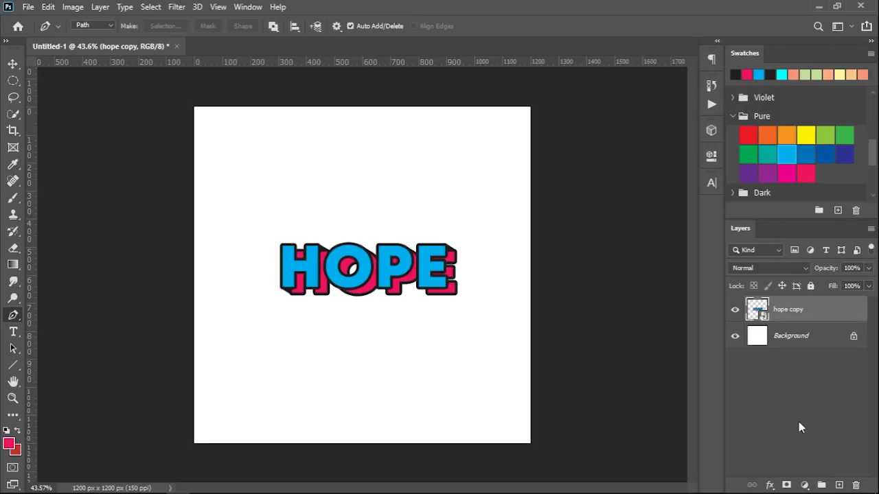
Step: Add a dark grey 1e1e1e Solid Color fill layer and move it beneath the HOPE artwork
left_click(805, 485)
left_click(826, 253)
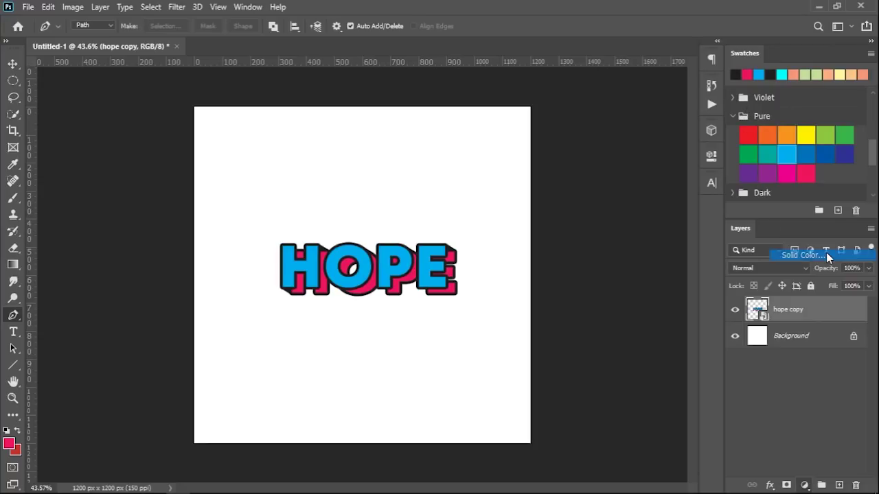
left_click(738, 74)
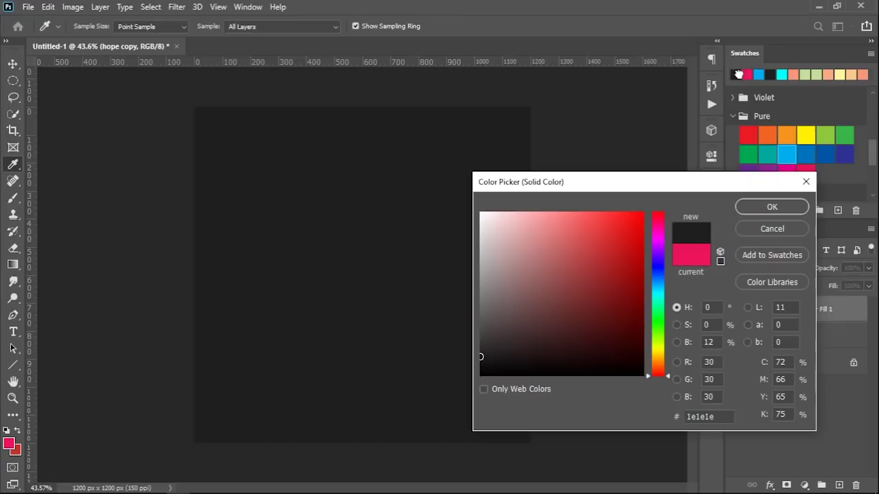
left_click(767, 206)
left_click_drag(827, 309, 830, 350)
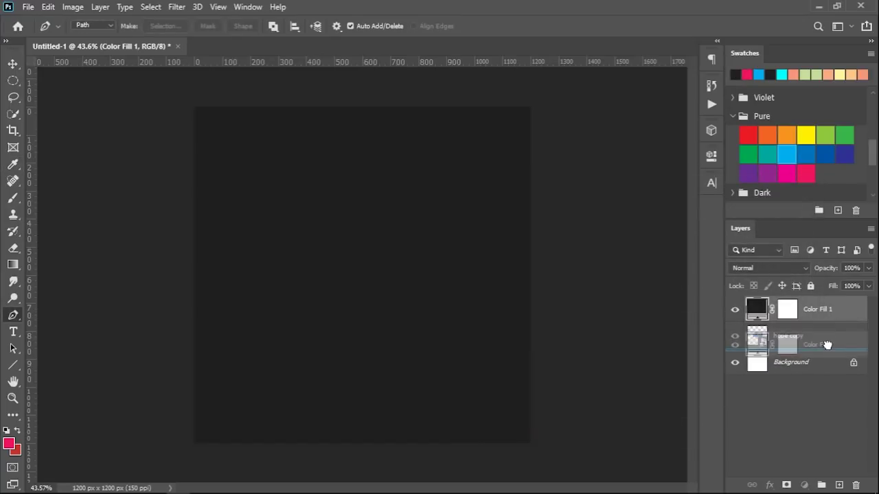
left_click(833, 315)
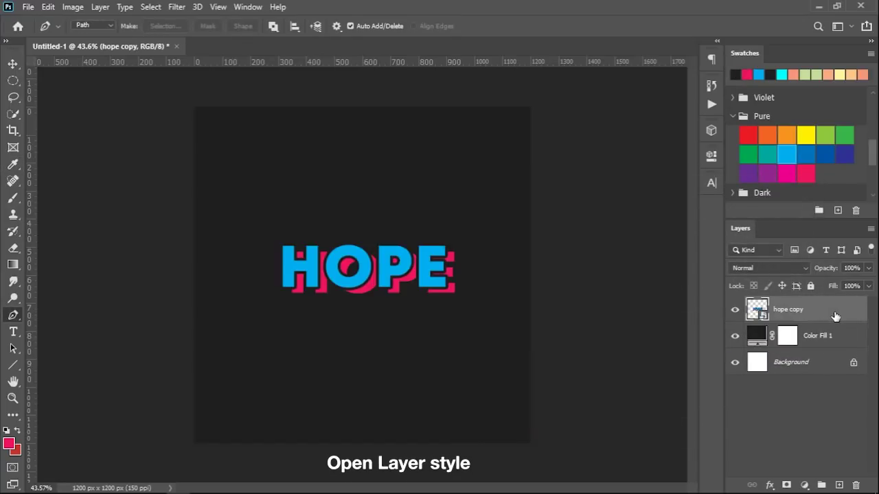
double_click(840, 316)
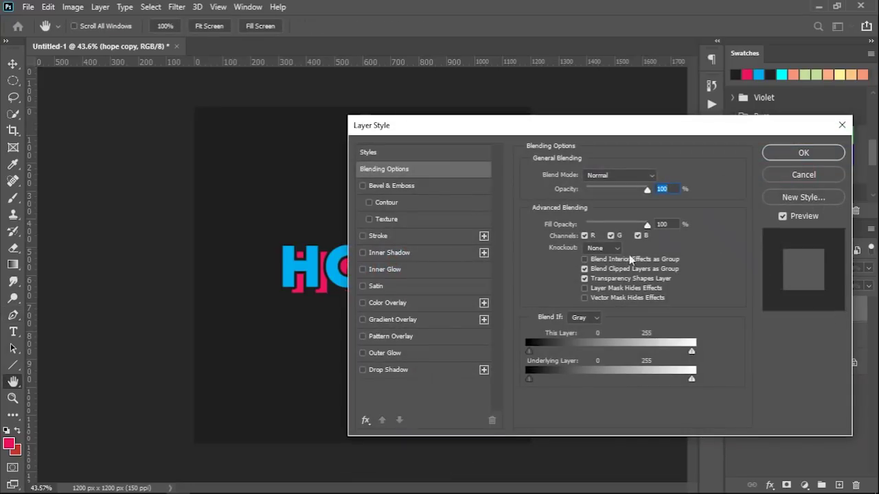
Step: Give hope copy a white ffffff outside Stroke sized 18 px
left_click(363, 236)
left_click(421, 236)
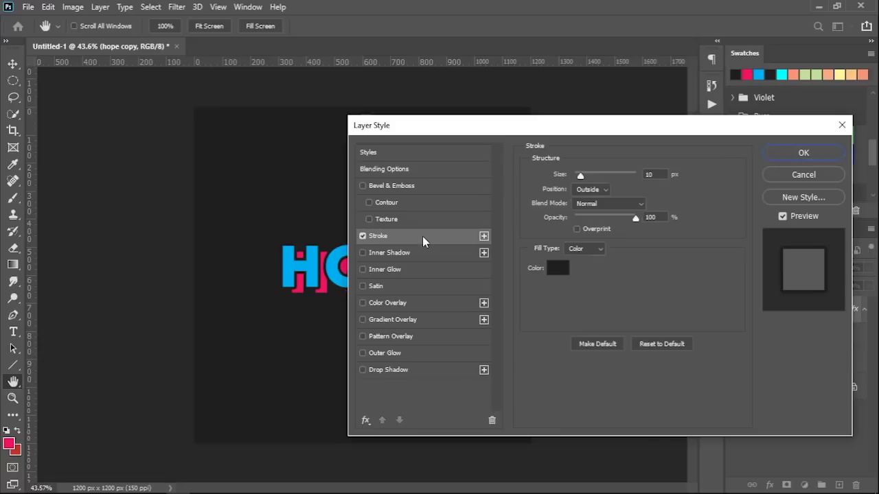
left_click(556, 270)
type("ffffff")
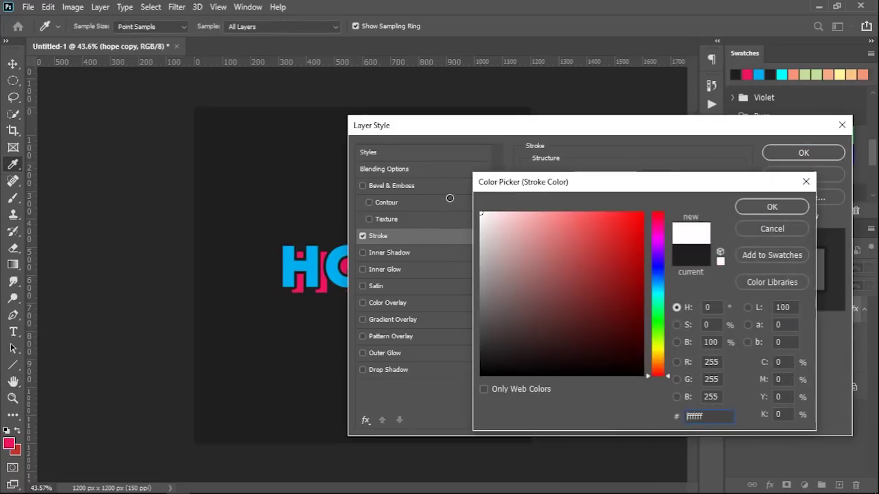
left_click(770, 207)
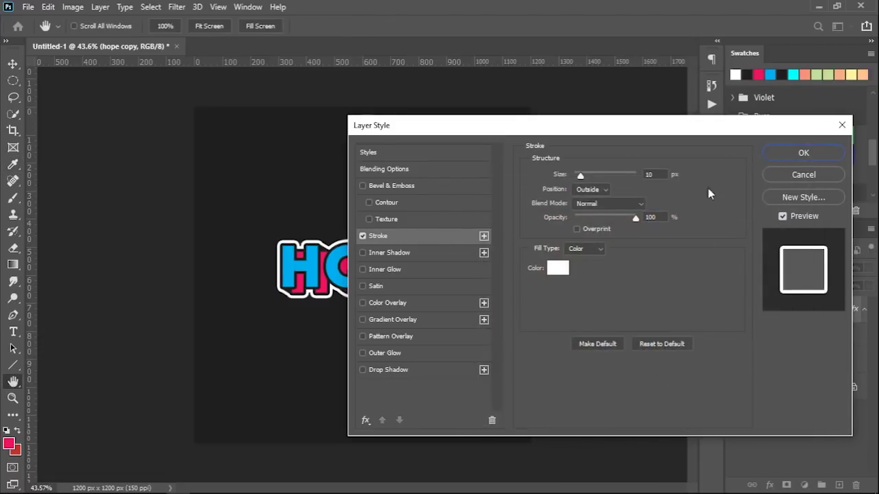
left_click_drag(580, 176, 583, 176)
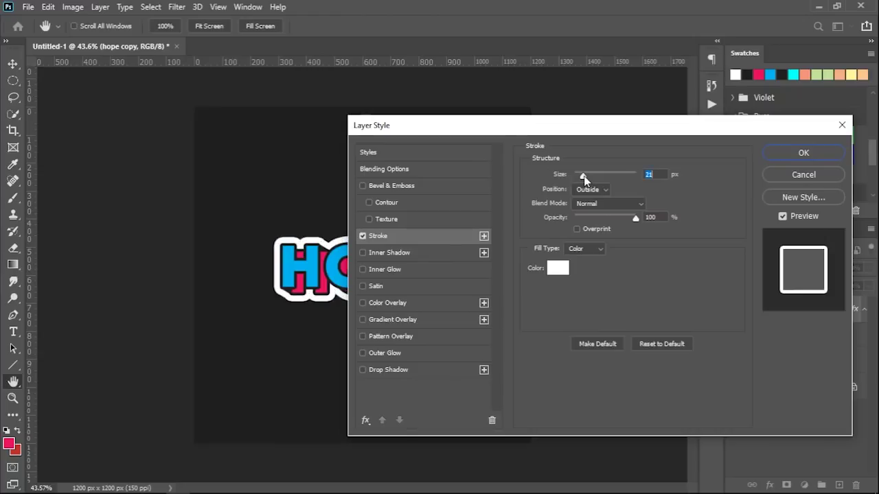
left_click_drag(584, 177, 581, 177)
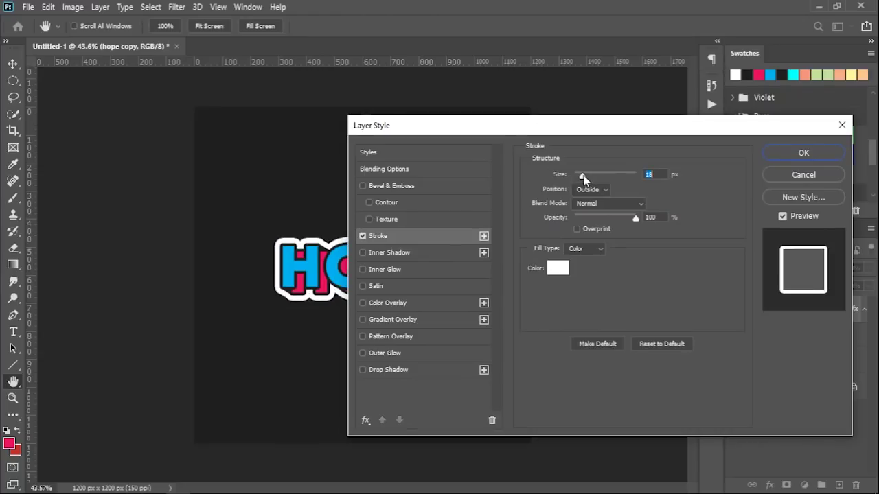
left_click(801, 154)
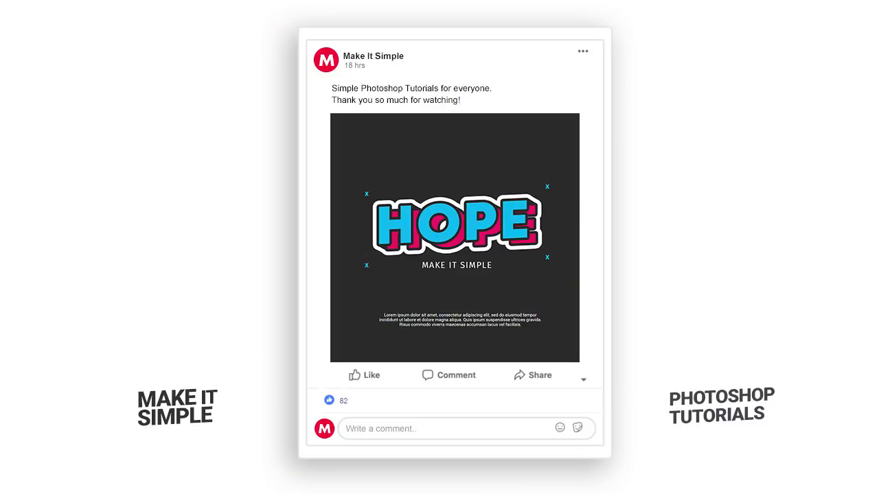